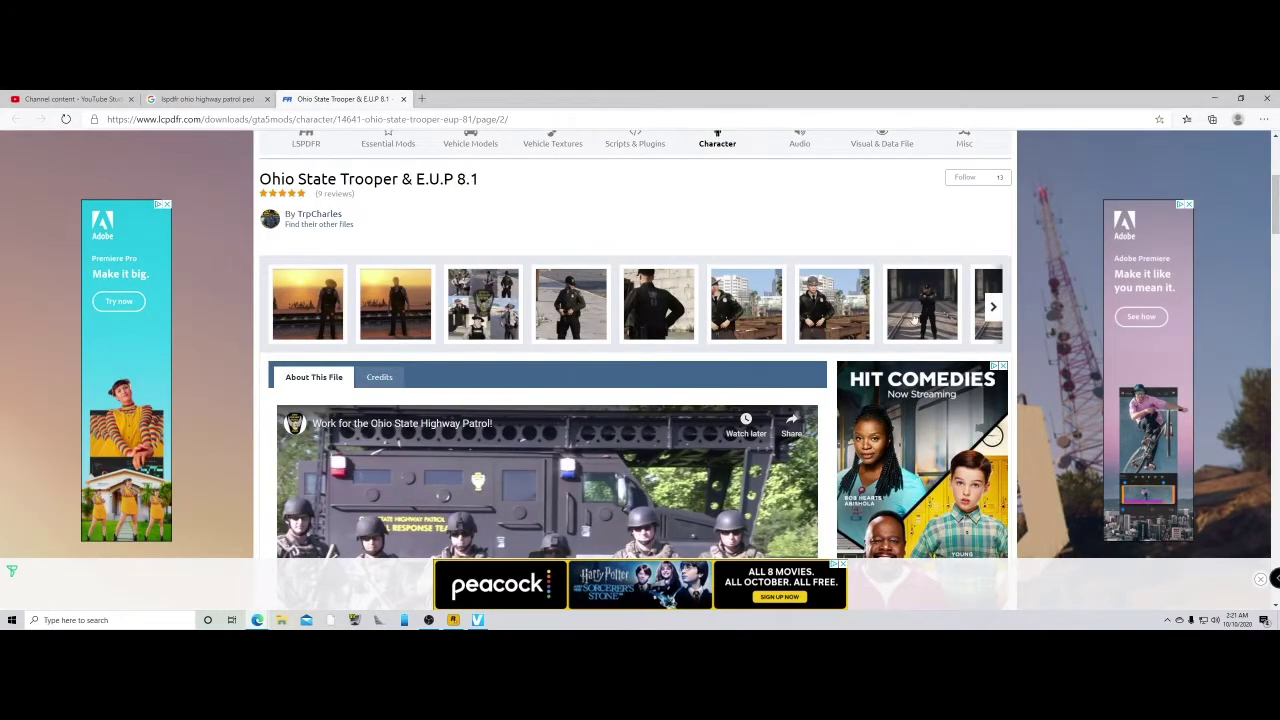
# Scroll the Ohio State Trooper & E.U.P 8.1 page and bring up its two-file download list.
pyautogui.scroll(3, 700, 330)
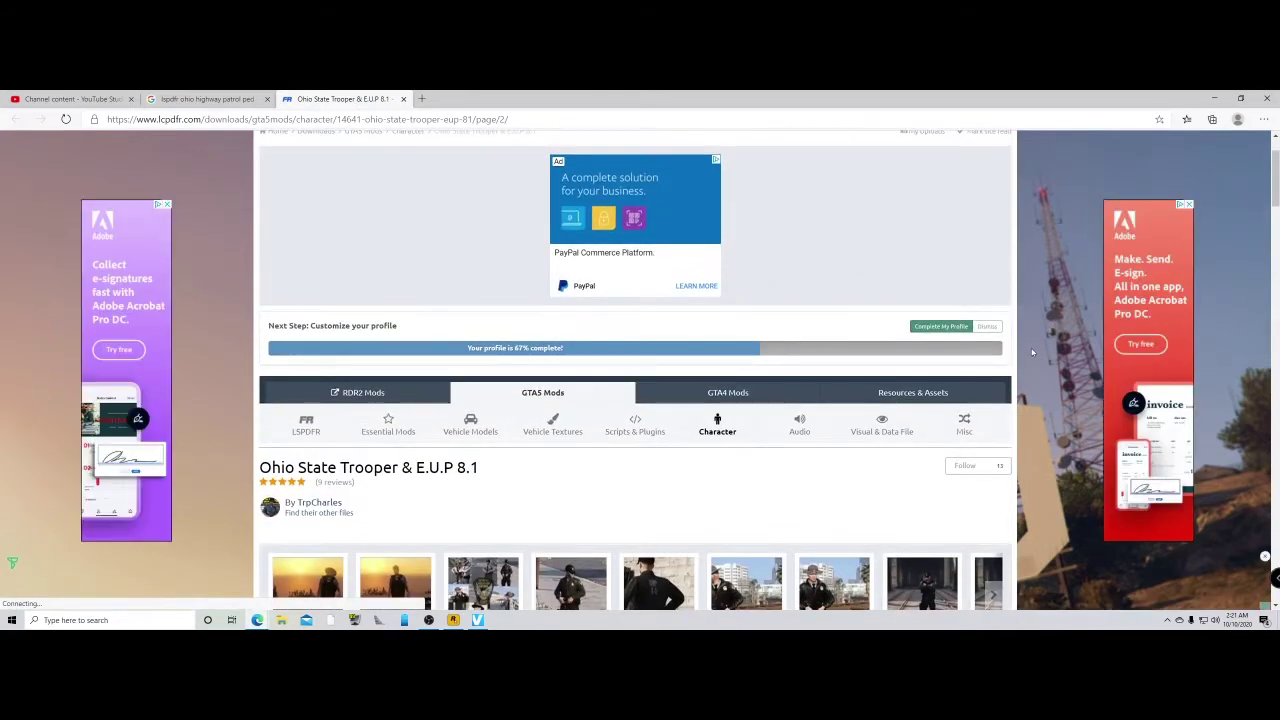
pyautogui.scroll(-2, 1055, 352)
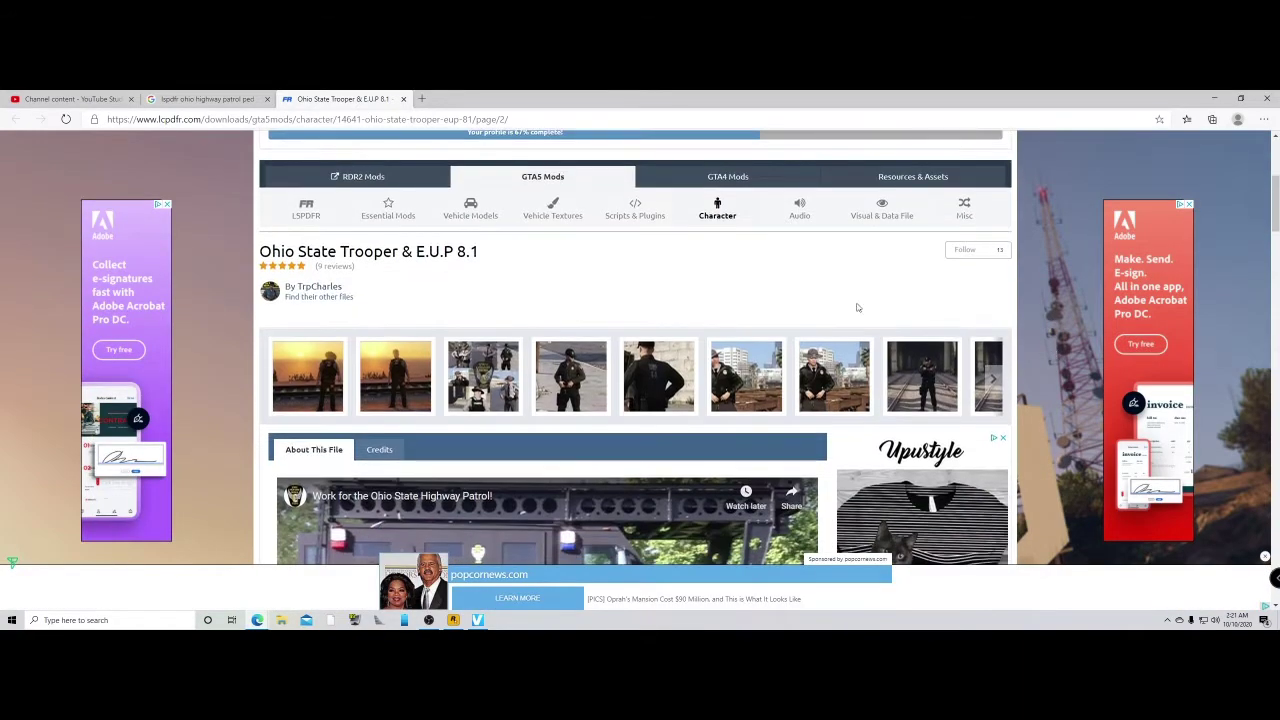
pyautogui.scroll(-5, 827, 281)
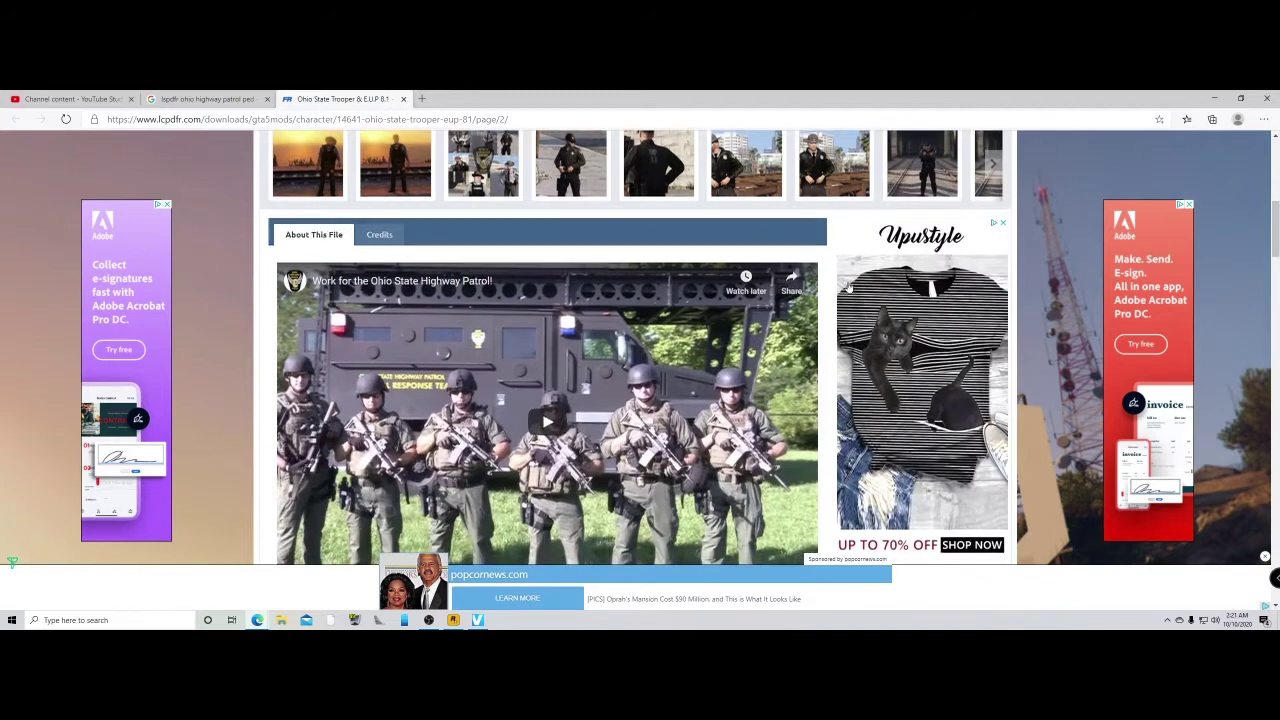
pyautogui.click(918, 302)
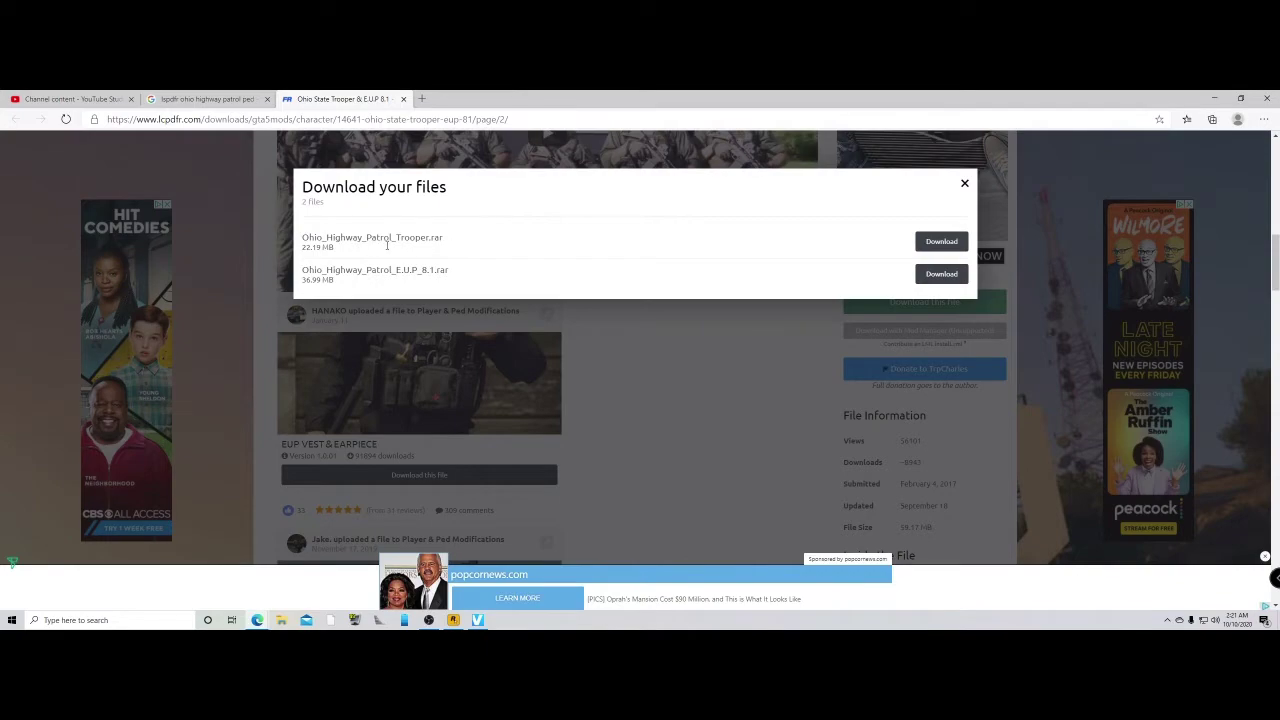
# Download Ohio_Highway_Patrol_Trooper.rar (22.2 MB) and open the finished download.
pyautogui.click(941, 241)
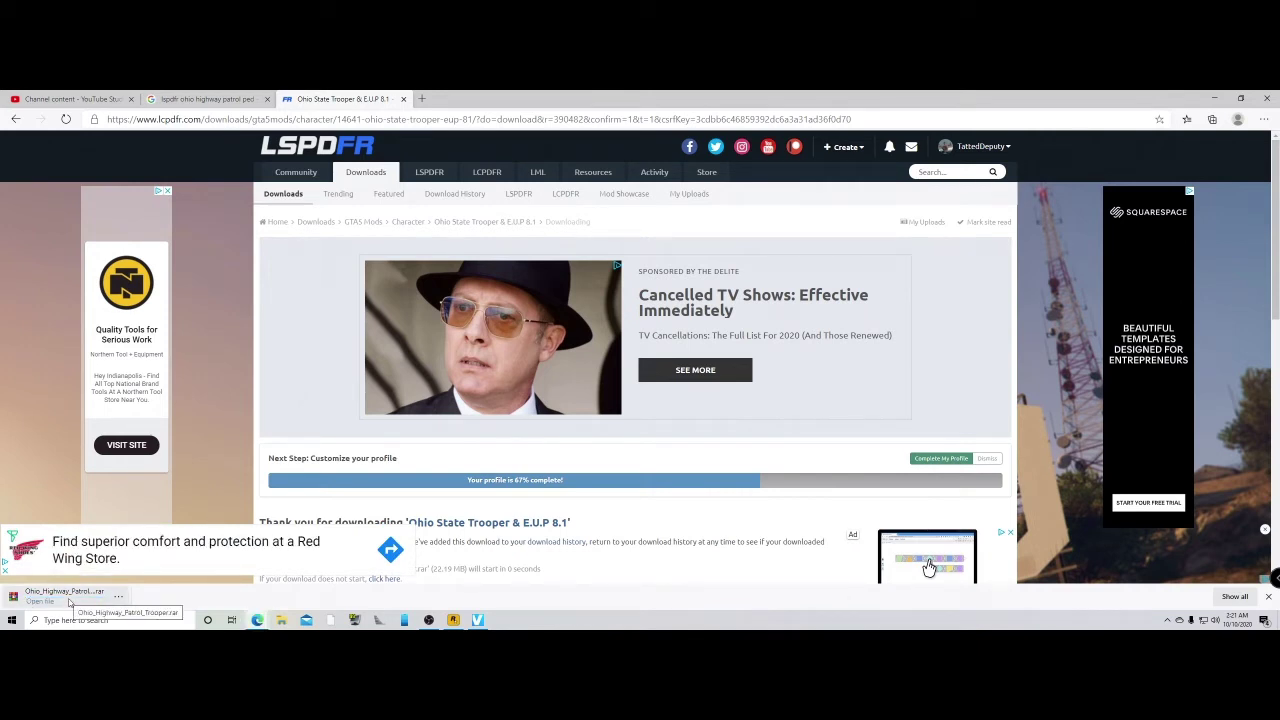
pyautogui.click(66, 598)
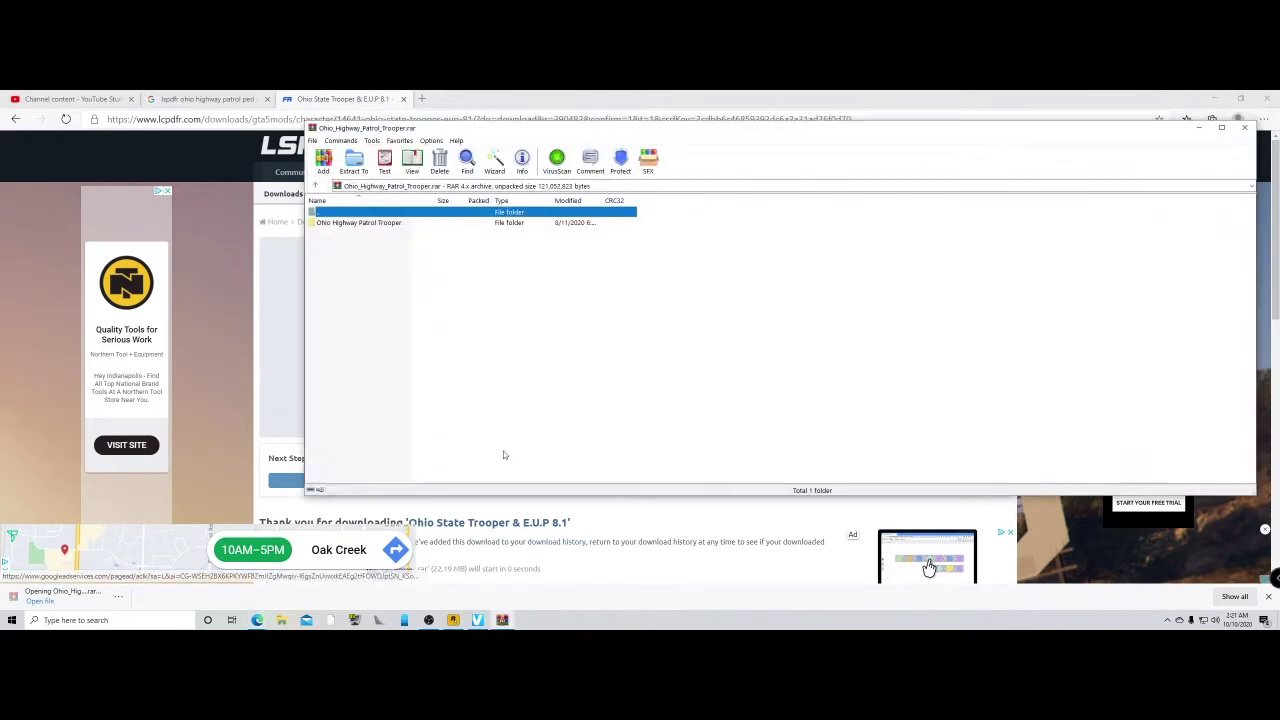
# Browse the WinRAR archive to Ohio Highway Patrol Trooper > Ped, then launch OpenIV.
pyautogui.click(1211, 97)
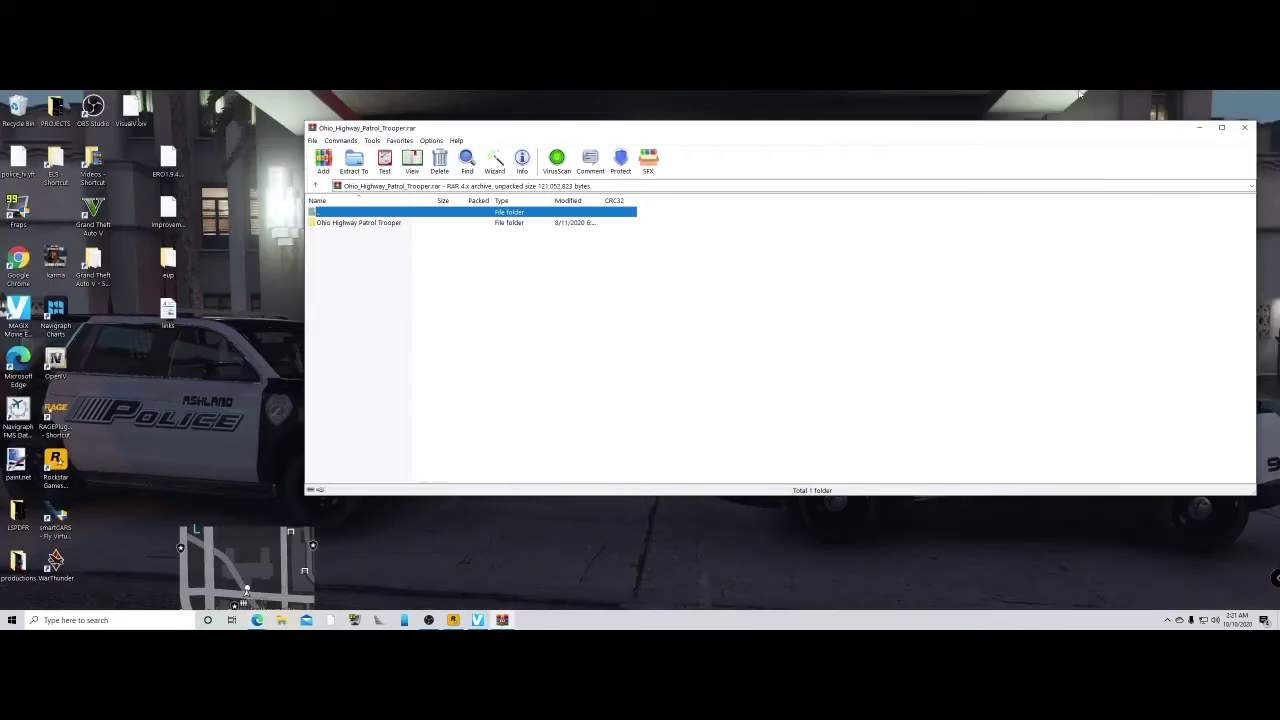
pyautogui.doubleClick(408, 224)
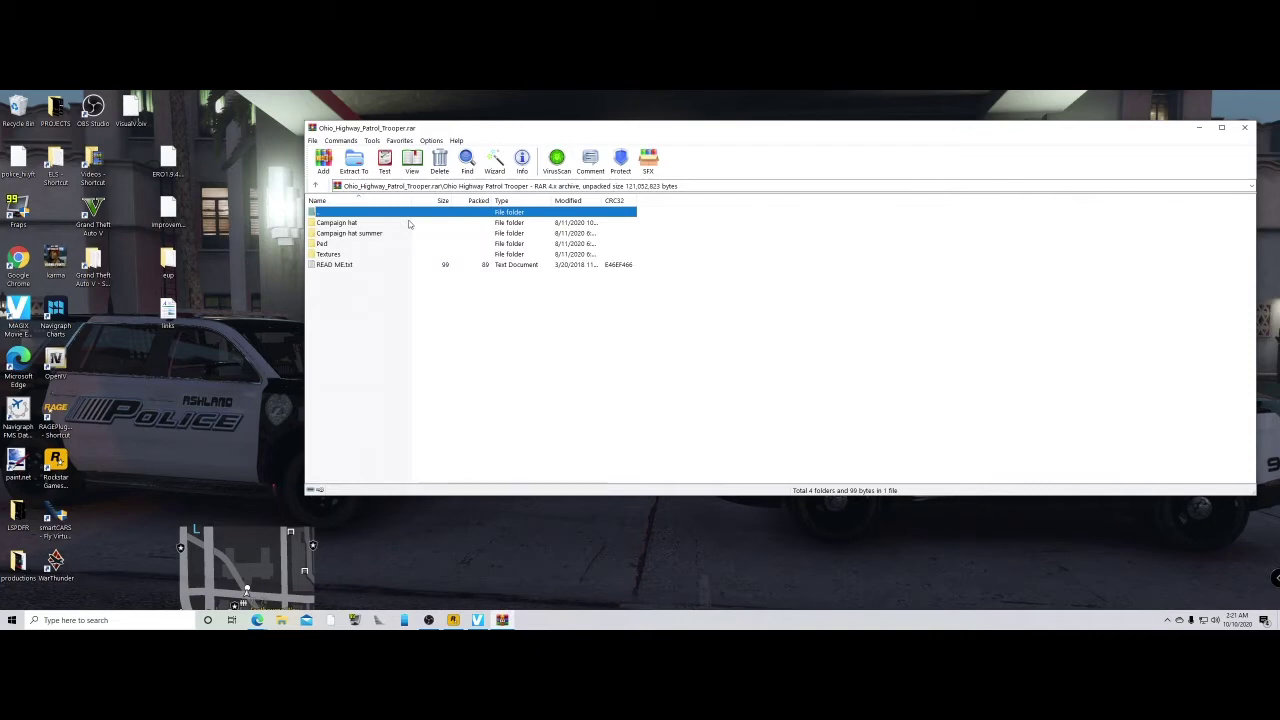
pyautogui.moveTo(481, 136); pyautogui.dragTo(689, 118)
pyautogui.doubleClick(553, 228)
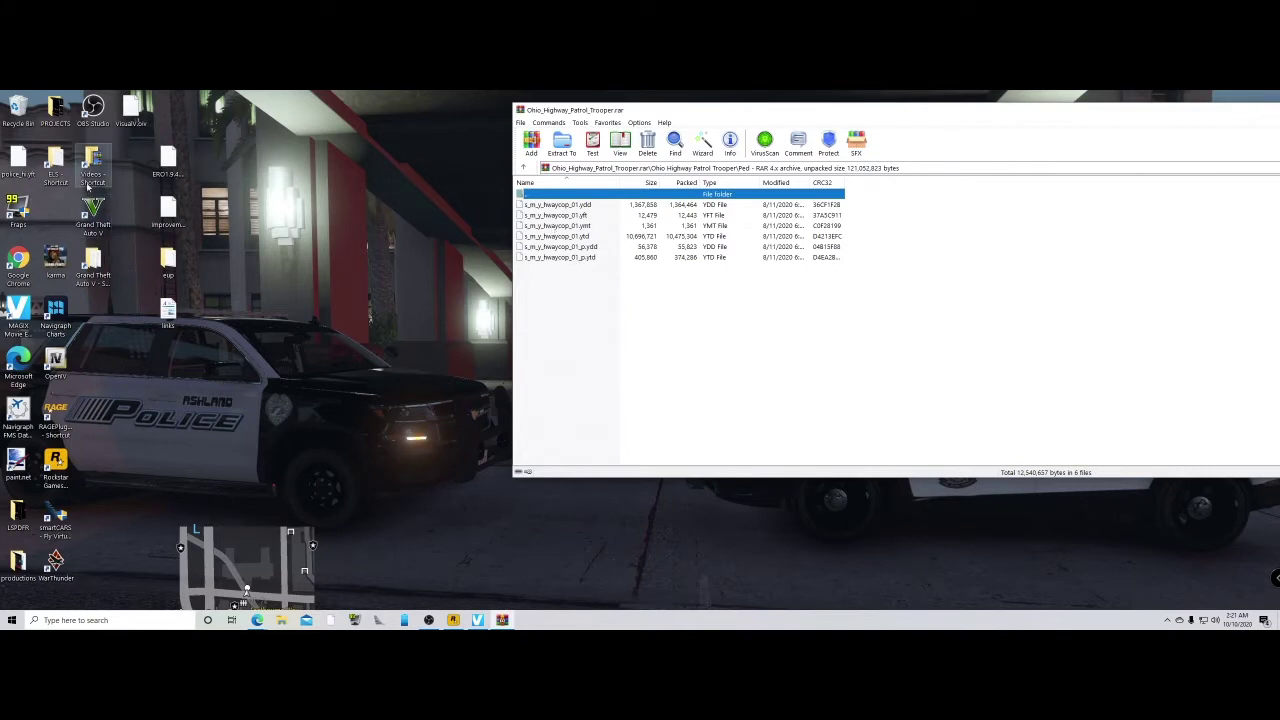
pyautogui.click(56, 362)
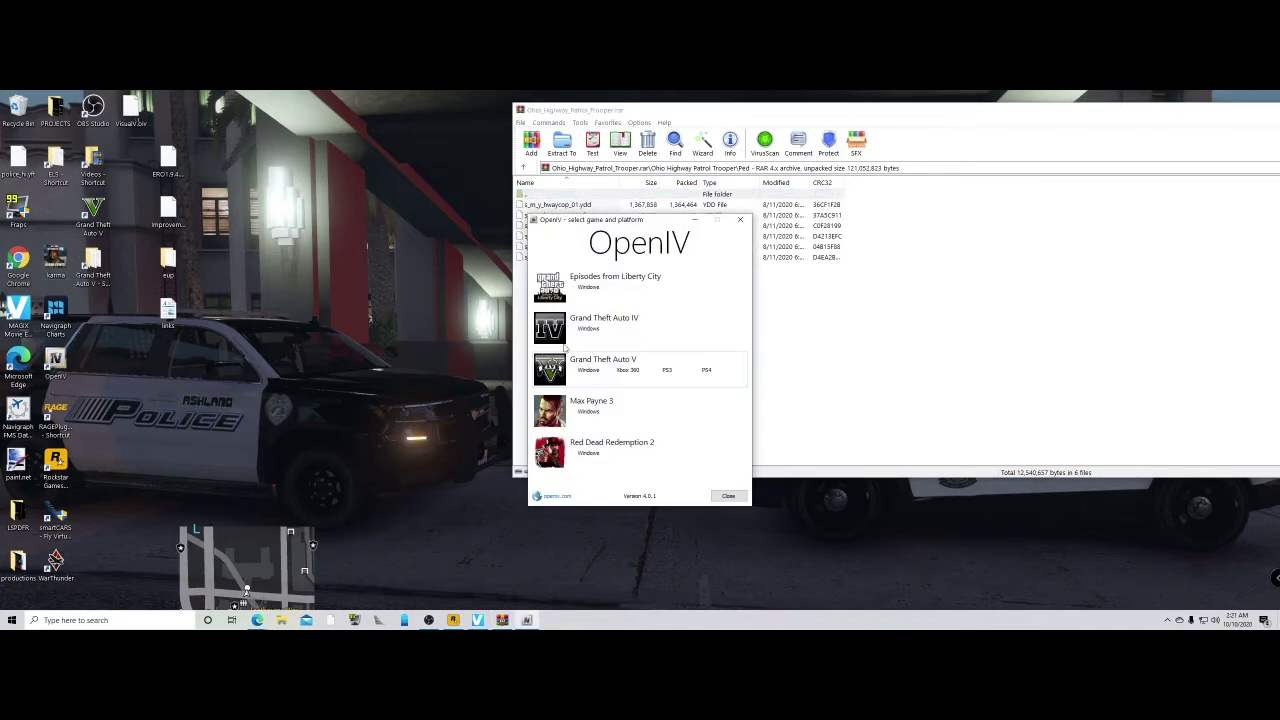
# Open GTA V (Windows) and browse to mods\update\x64\dlcpacks\patchday22ng\dlc.rpf\x64\models\peds.
pyautogui.click(589, 370)
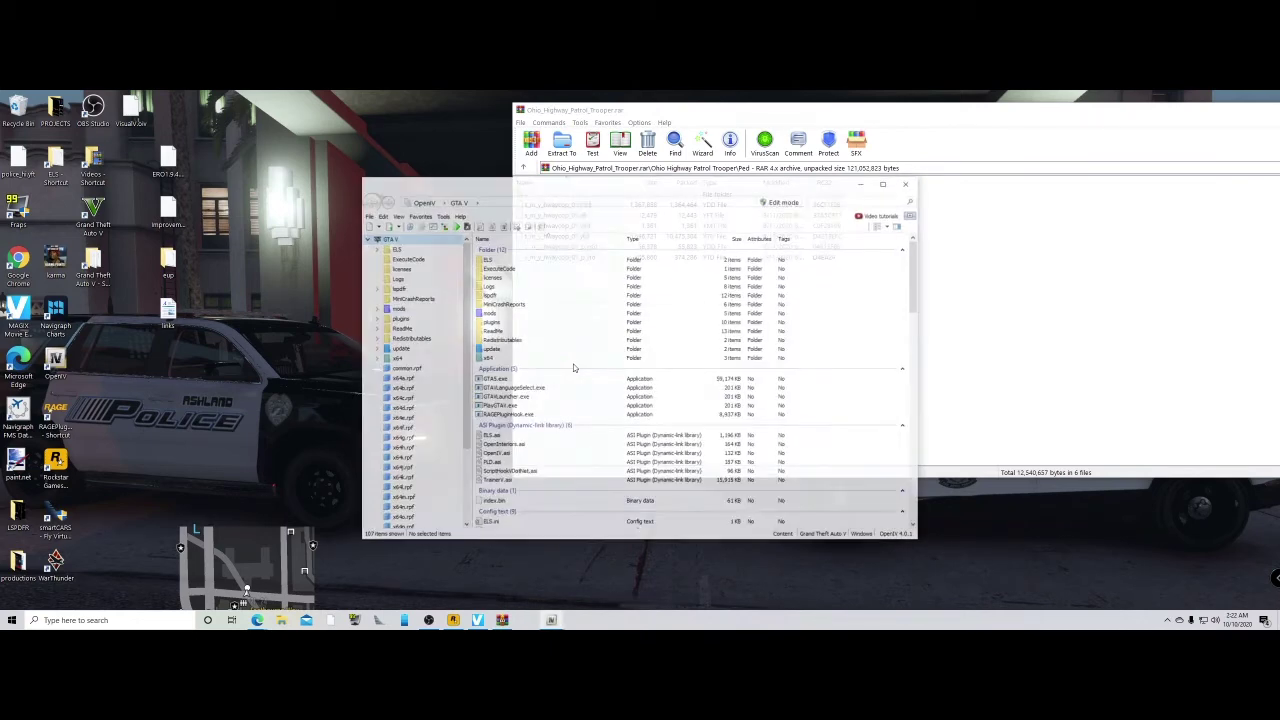
pyautogui.doubleClick(500, 313)
pyautogui.doubleClick(490, 260)
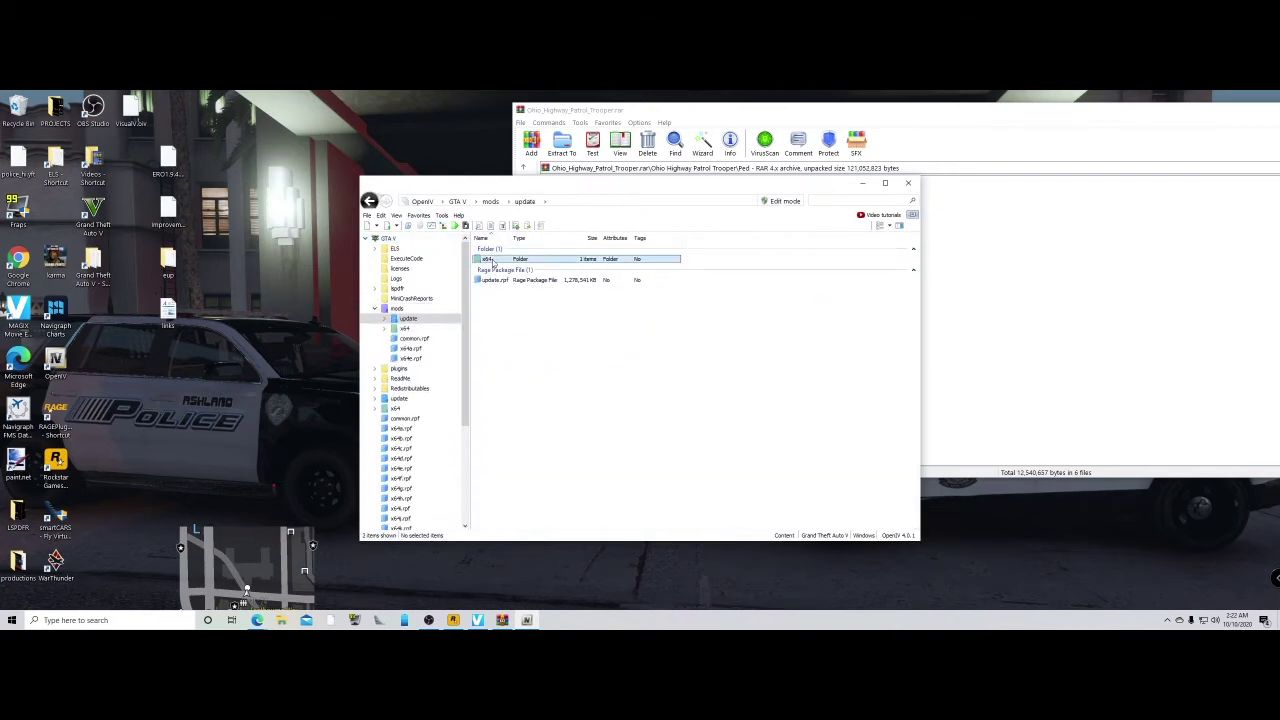
pyautogui.doubleClick(492, 260)
pyautogui.doubleClick(492, 260)
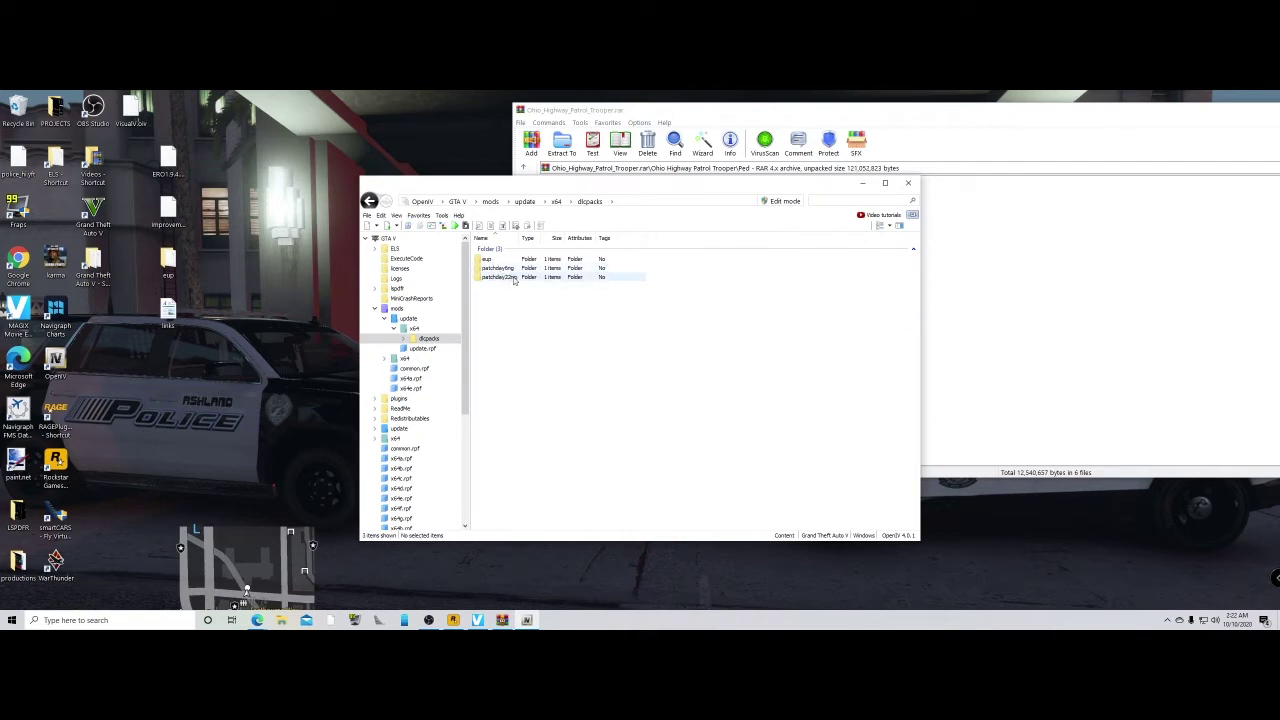
pyautogui.doubleClick(512, 277)
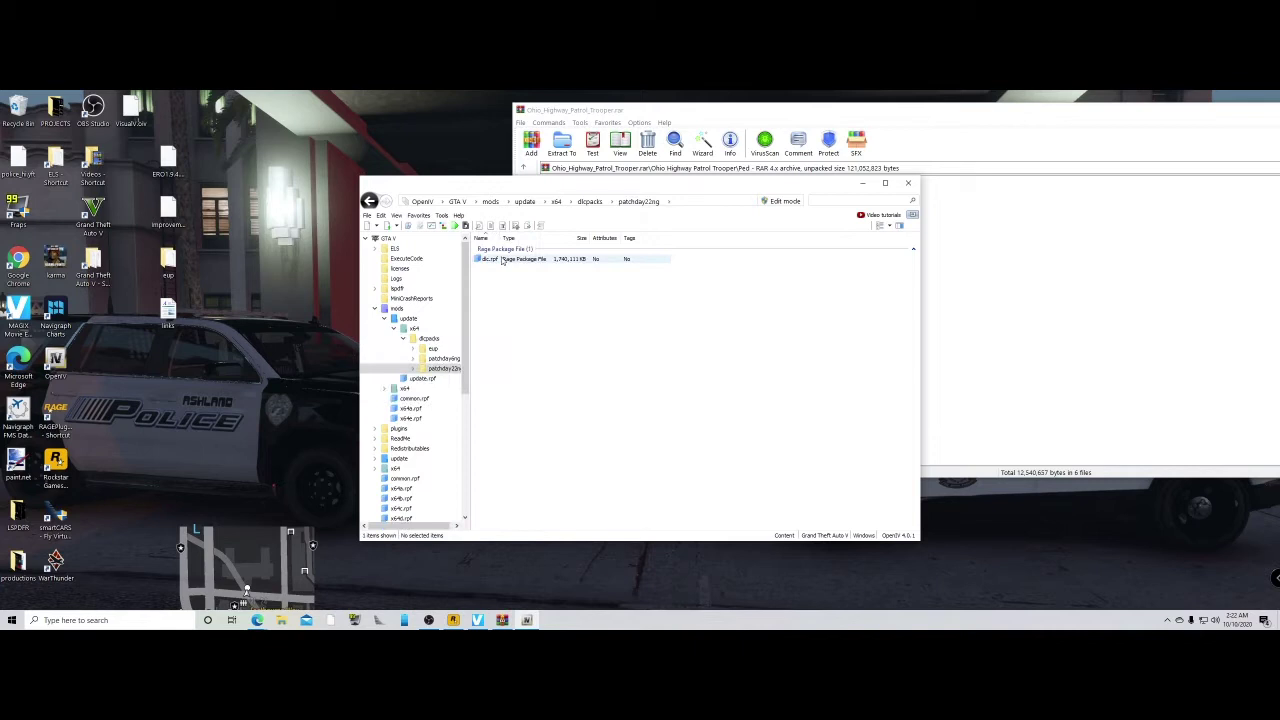
pyautogui.doubleClick(503, 260)
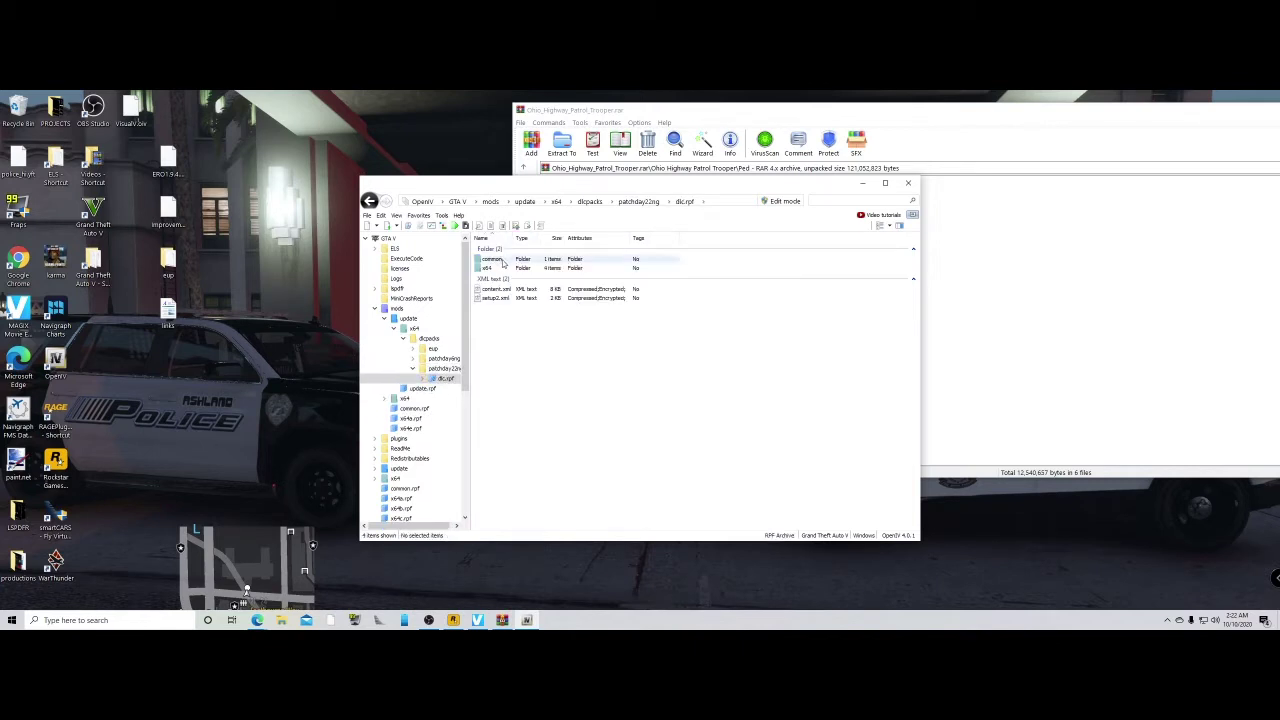
pyautogui.doubleClick(505, 266)
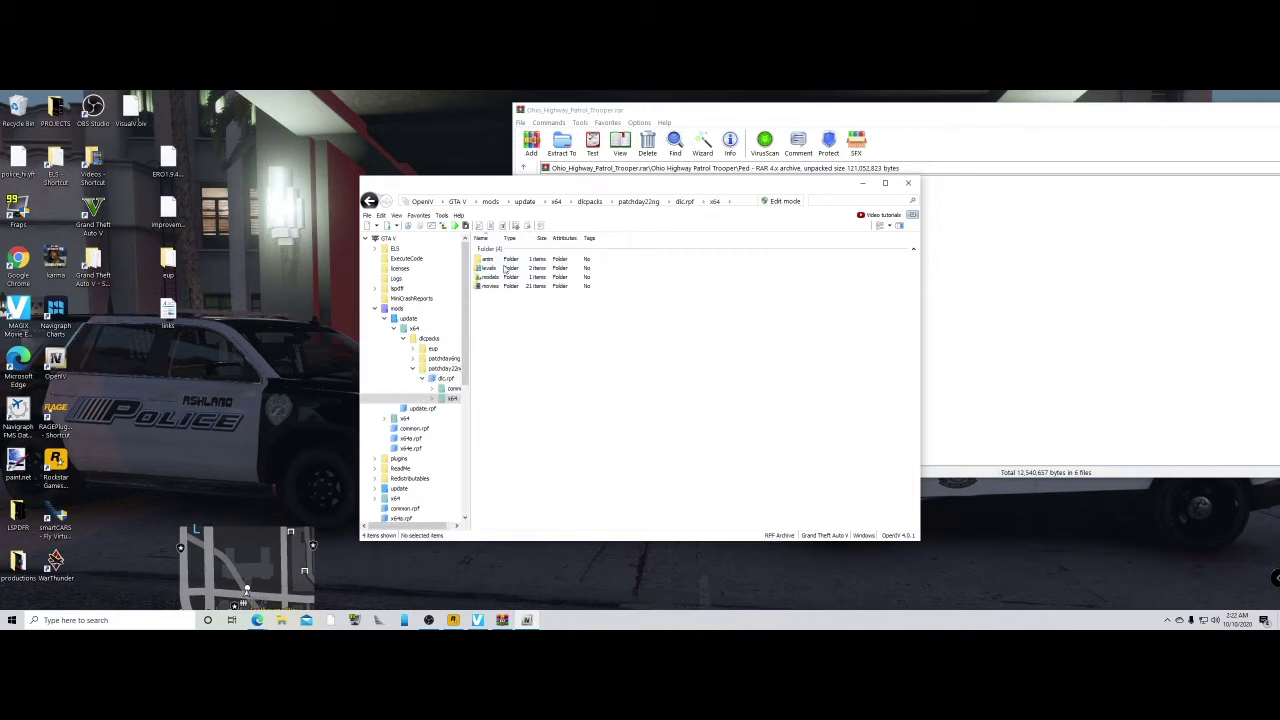
pyautogui.click(504, 277)
pyautogui.doubleClick(507, 277)
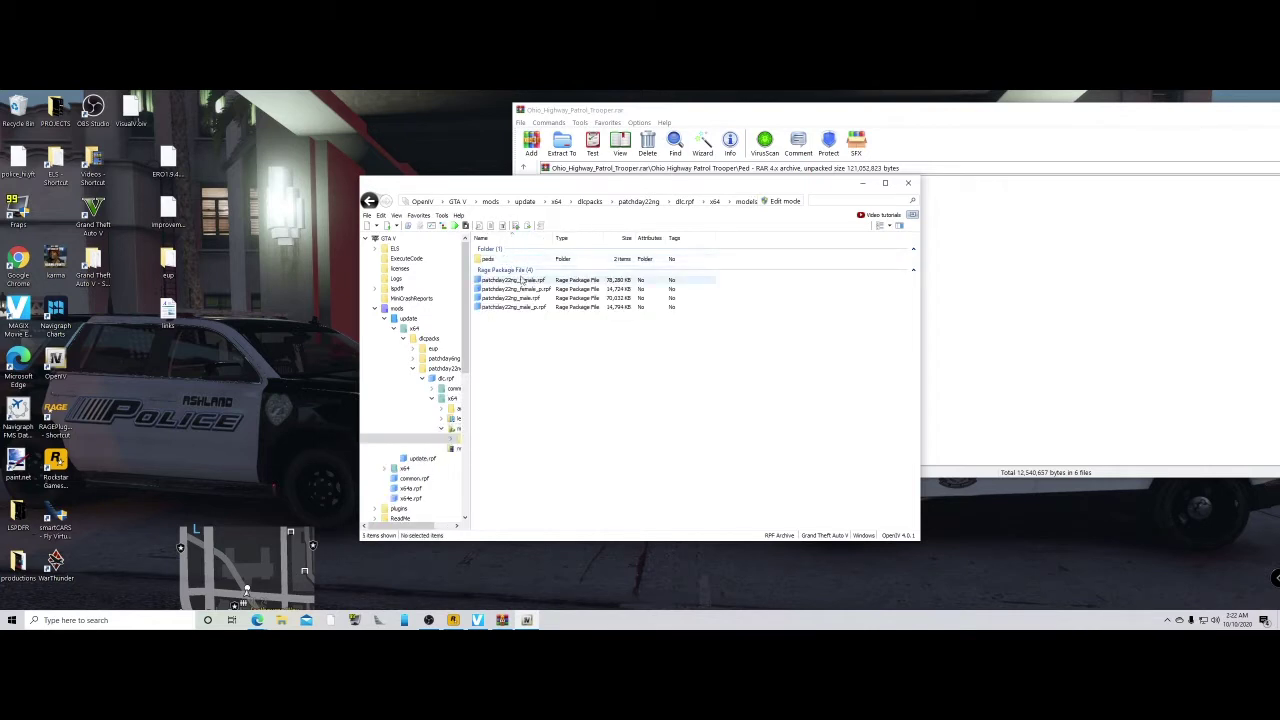
pyautogui.doubleClick(489, 259)
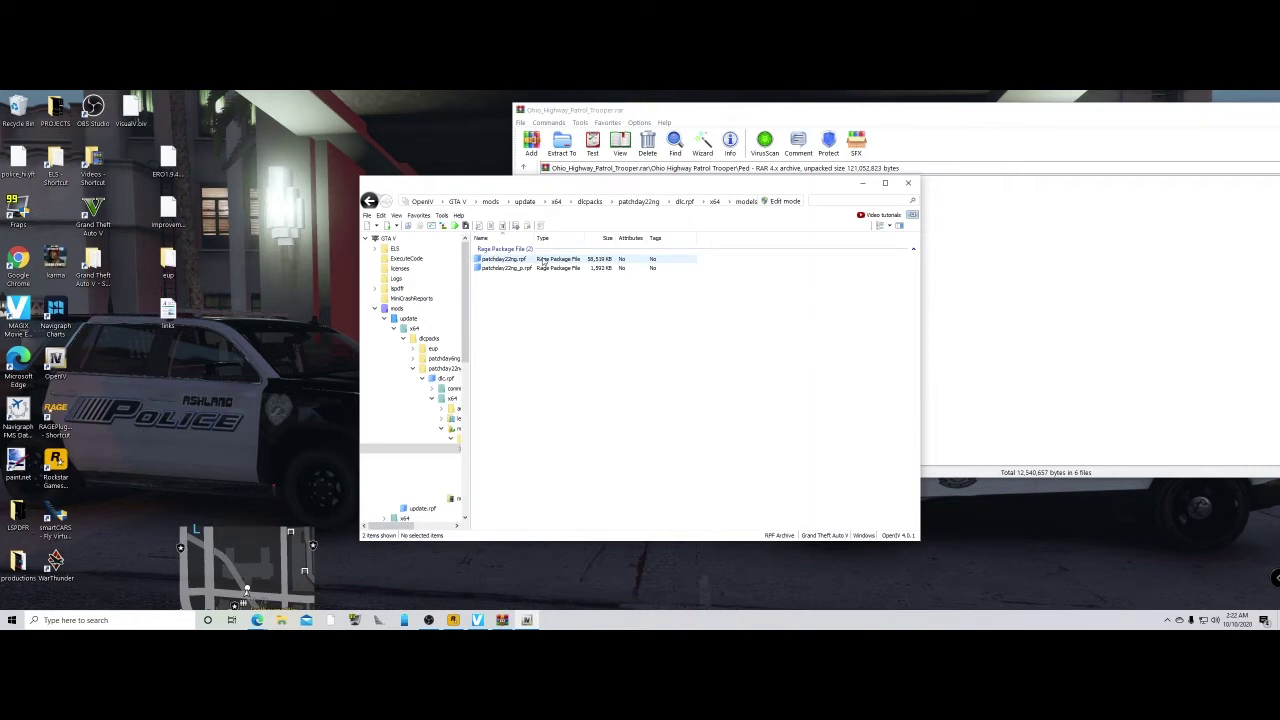
# Open patchday22ng.rpf, inspect the s_f_y_sheriff_01 and s_m_y_sheriff_01 files, and place WinRAR alongside.
pyautogui.doubleClick(544, 261)
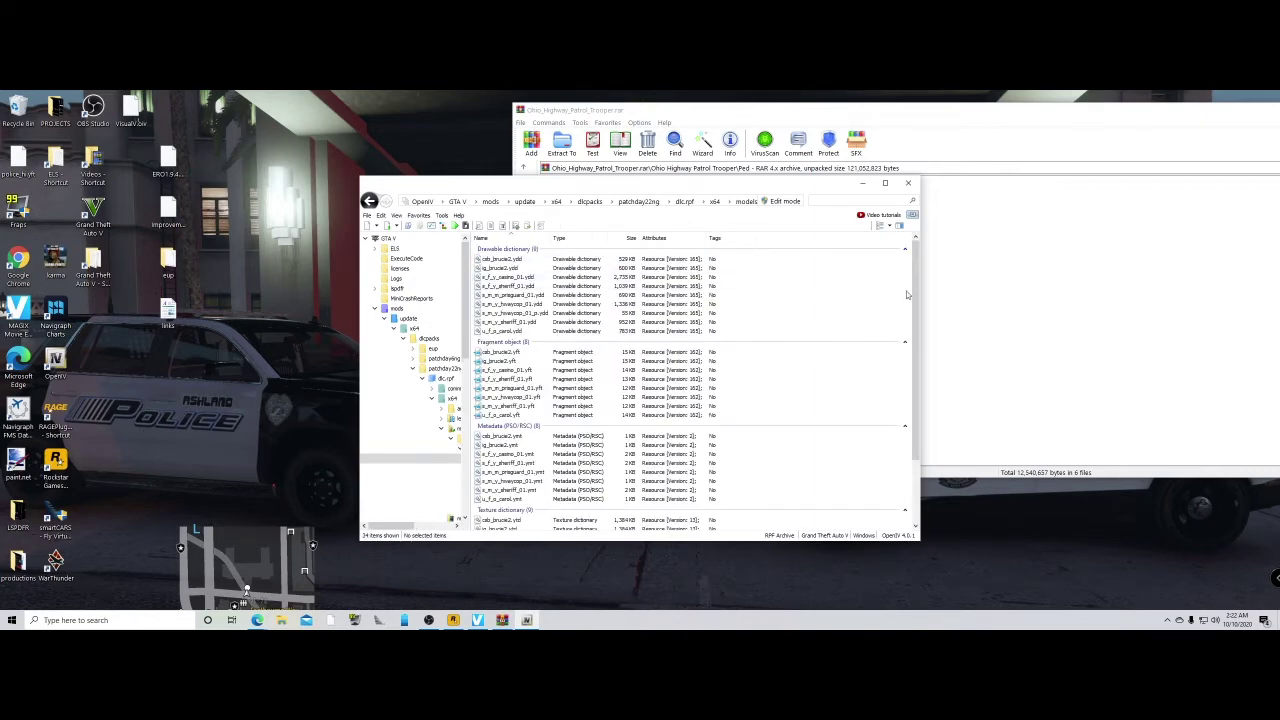
pyautogui.moveTo(917, 292); pyautogui.dragTo(913, 320)
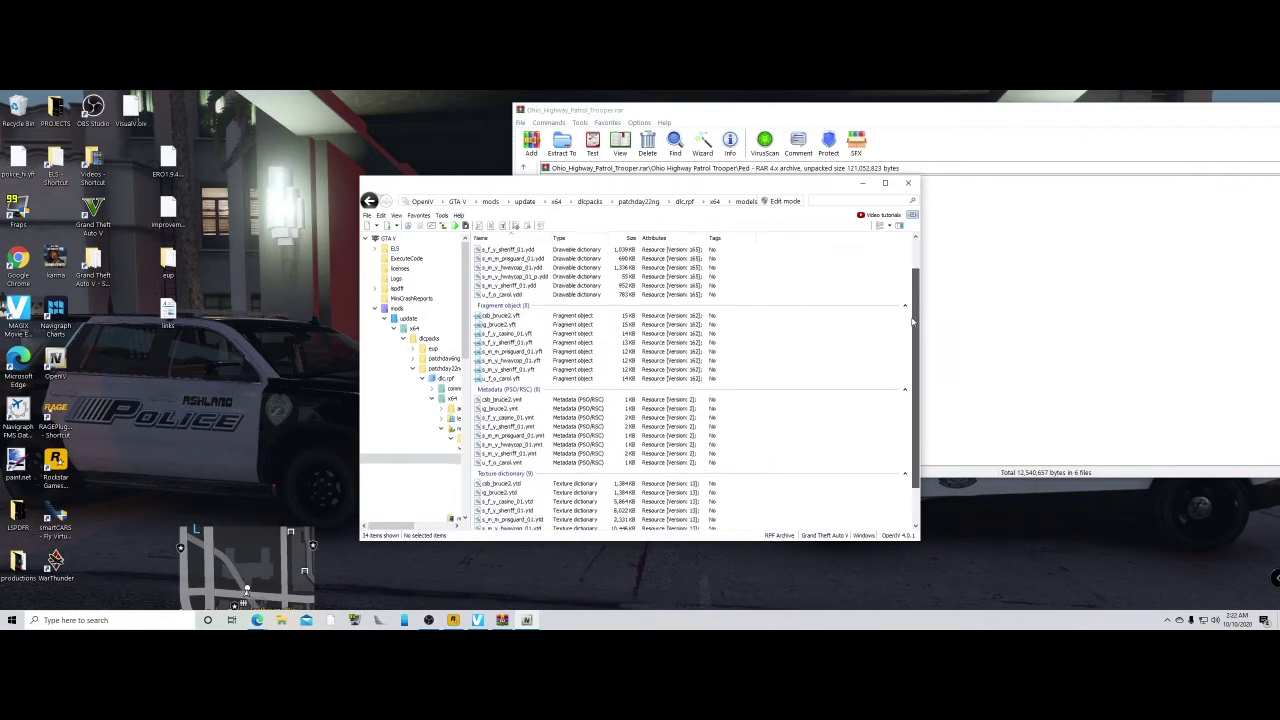
pyautogui.scroll(-1, 600, 390)
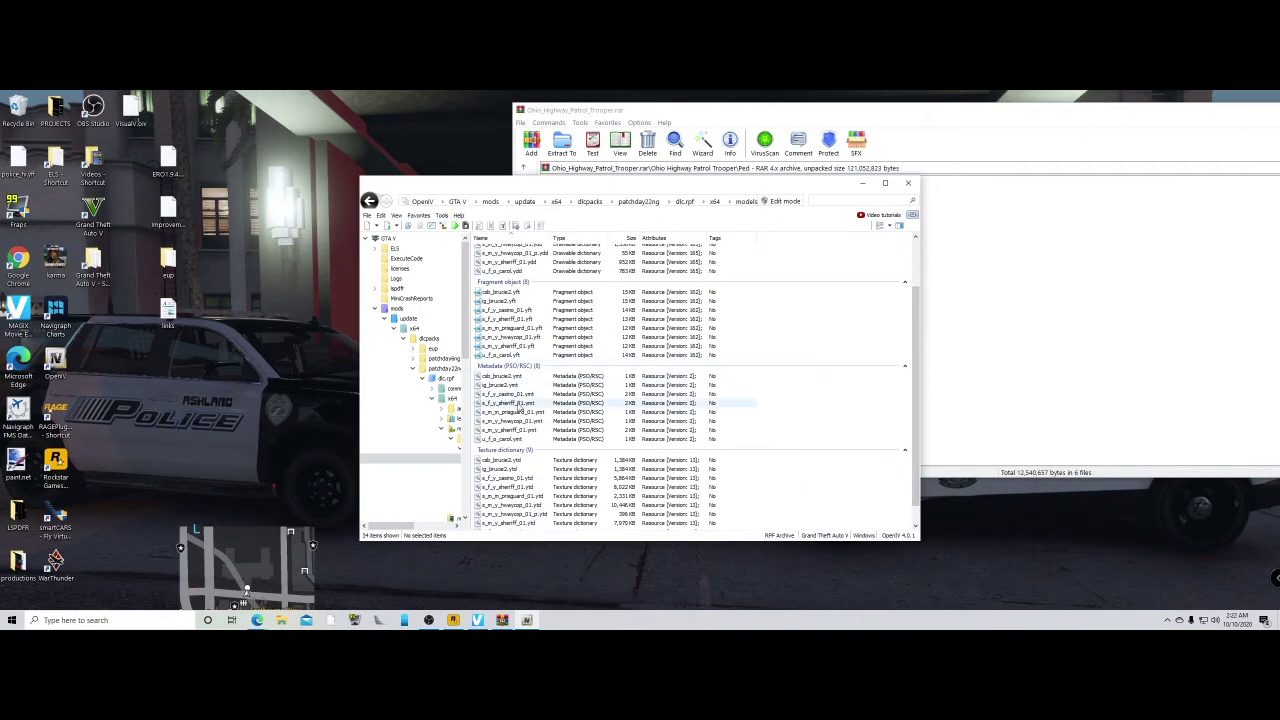
pyautogui.click(519, 403)
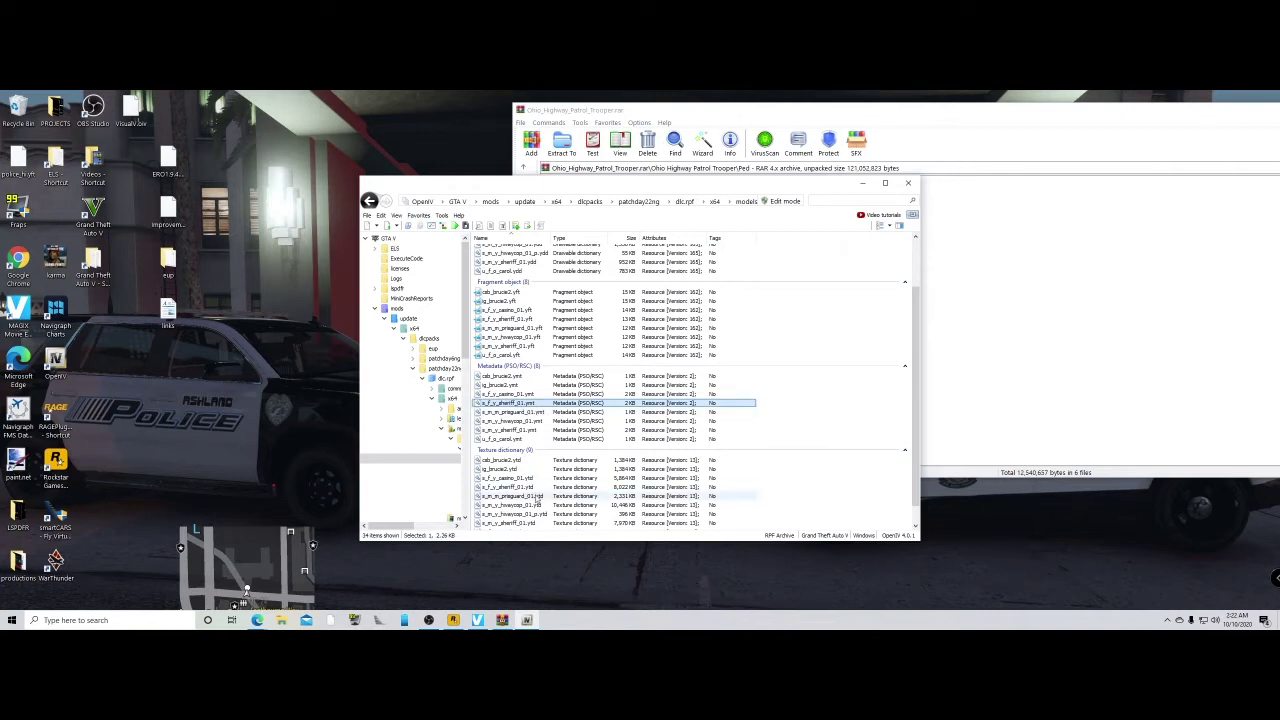
pyautogui.click(532, 523)
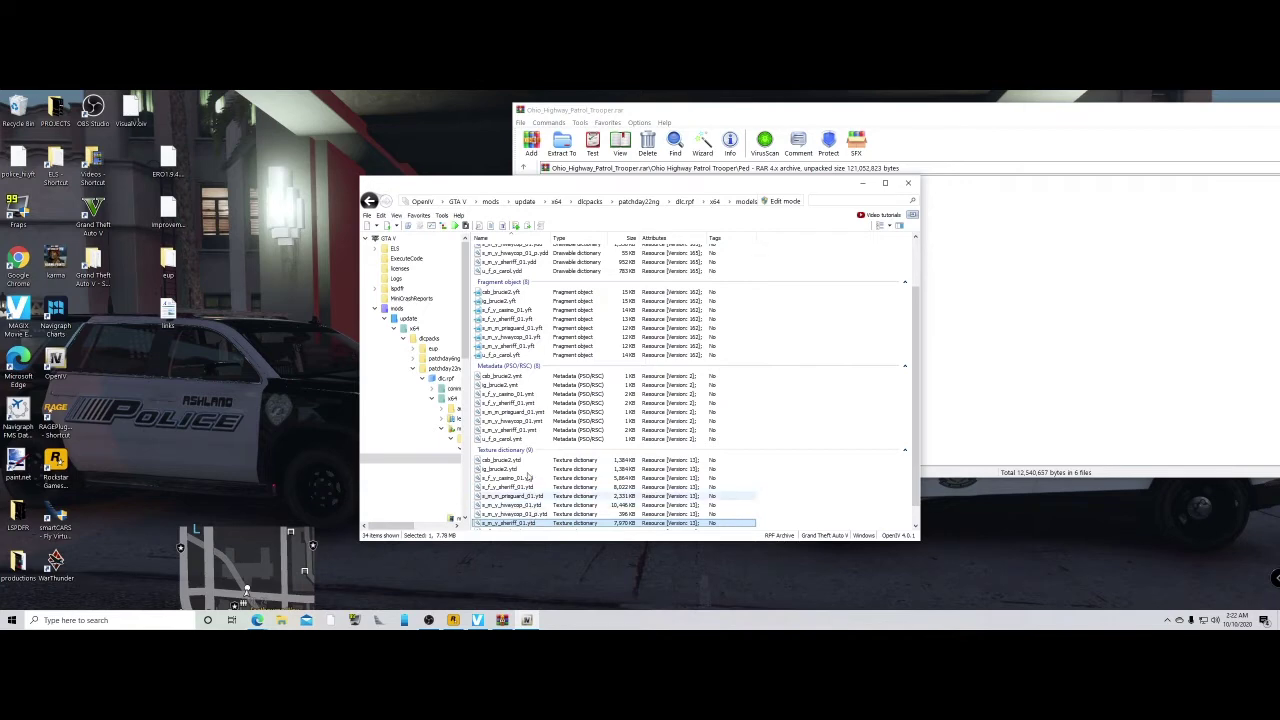
pyautogui.scroll(2, 750, 437)
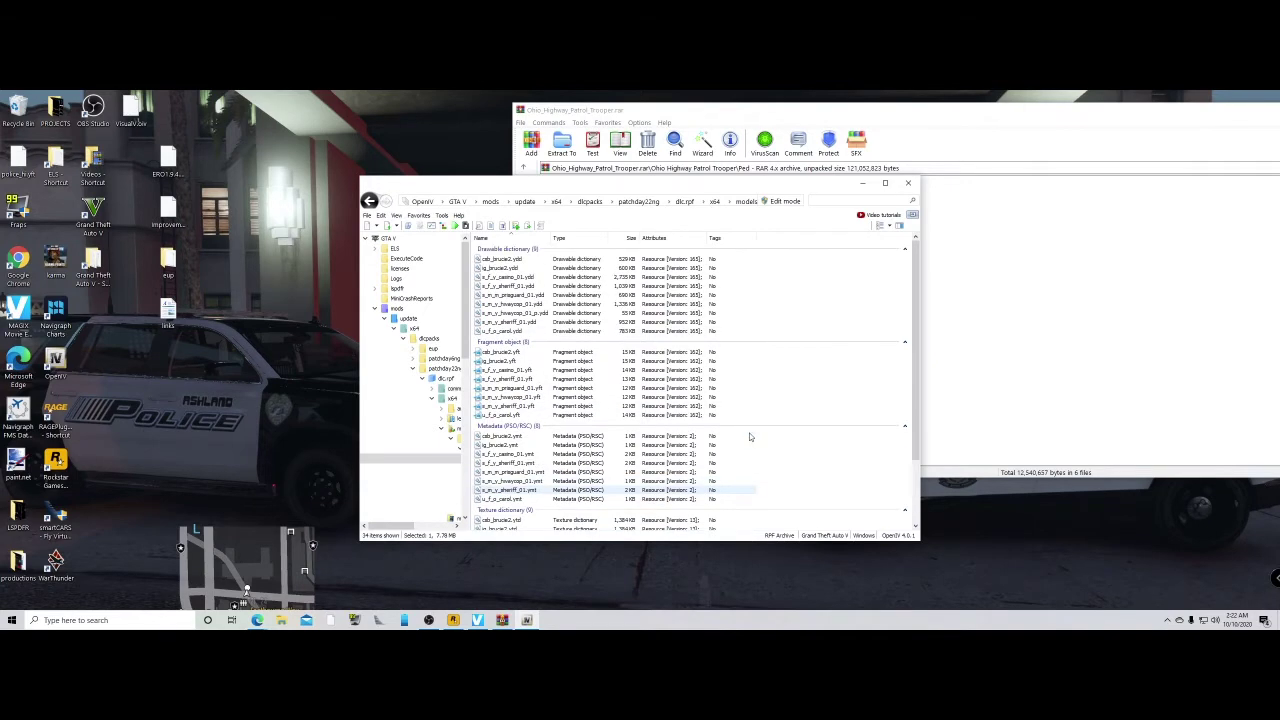
pyautogui.scroll(-3, 749, 437)
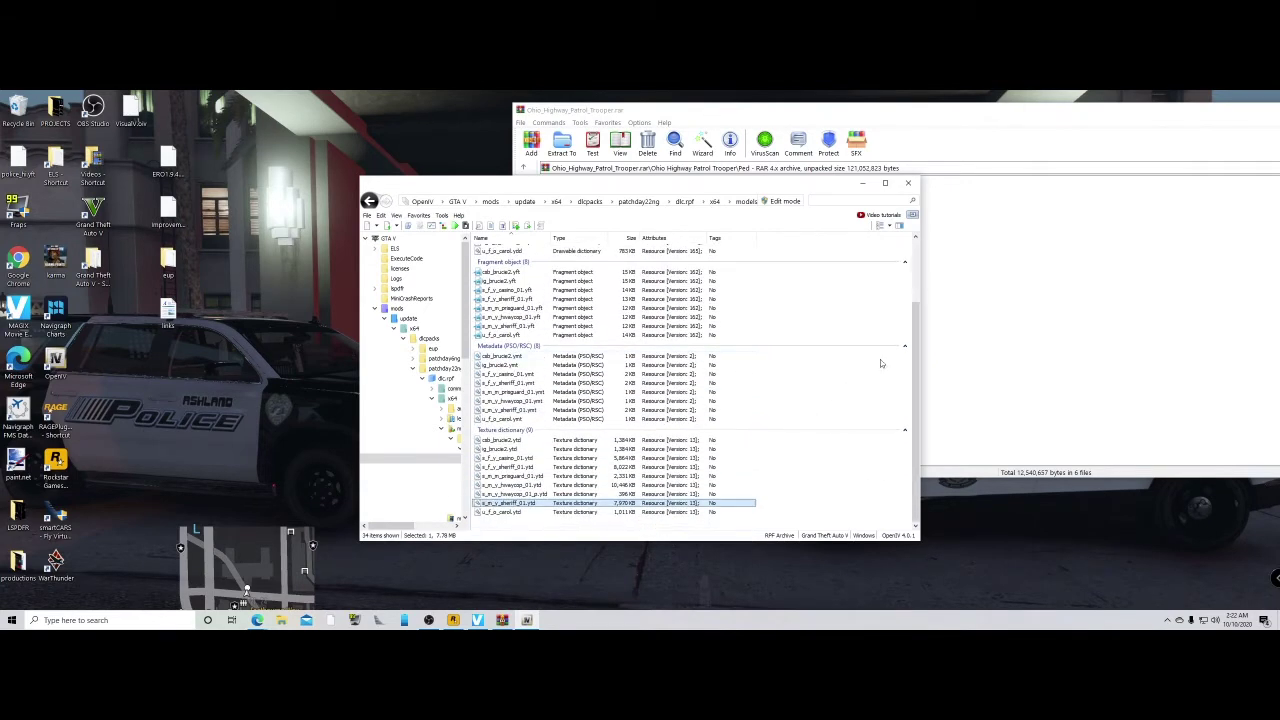
pyautogui.moveTo(686, 186); pyautogui.dragTo(534, 160)
pyautogui.click(716, 116)
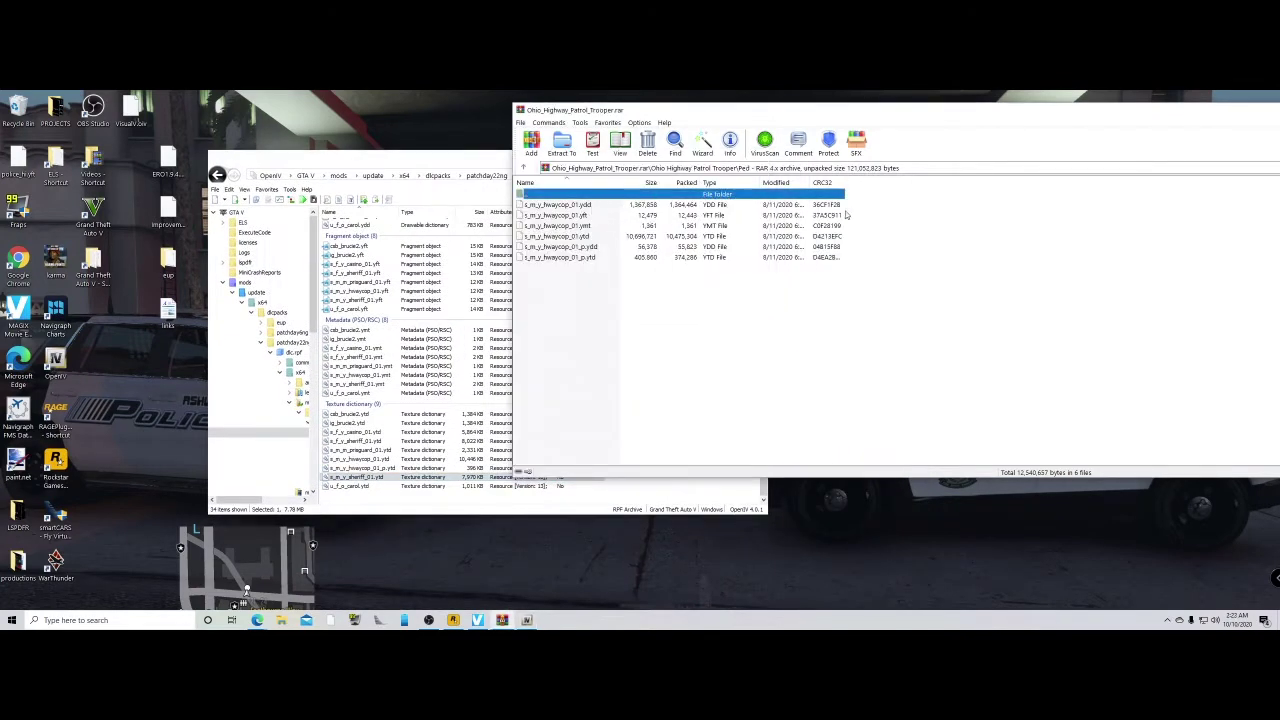
# Select the four main s_m_y_hwaycop_01 files in WinRAR and shift the window right.
pyautogui.moveTo(863, 201); pyautogui.dragTo(820, 237)
pyautogui.moveTo(679, 113); pyautogui.dragTo(901, 142)
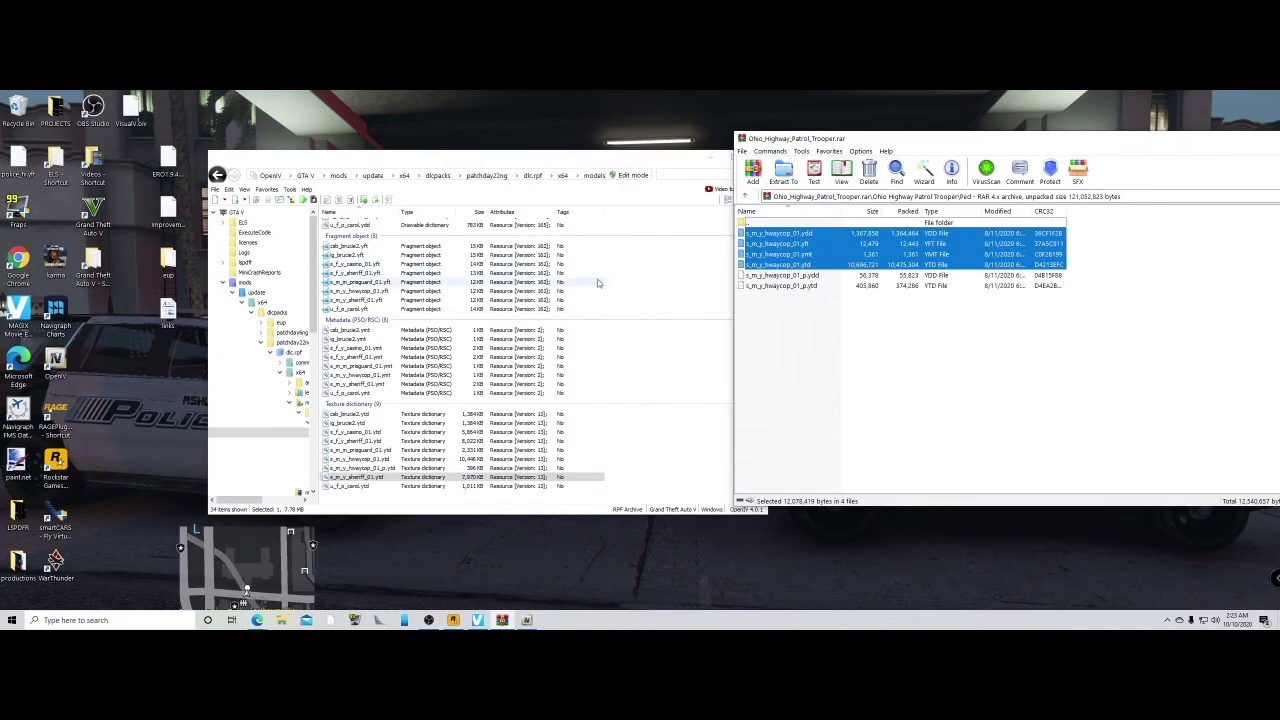
pyautogui.moveTo(250, 501); pyautogui.dragTo(287, 507)
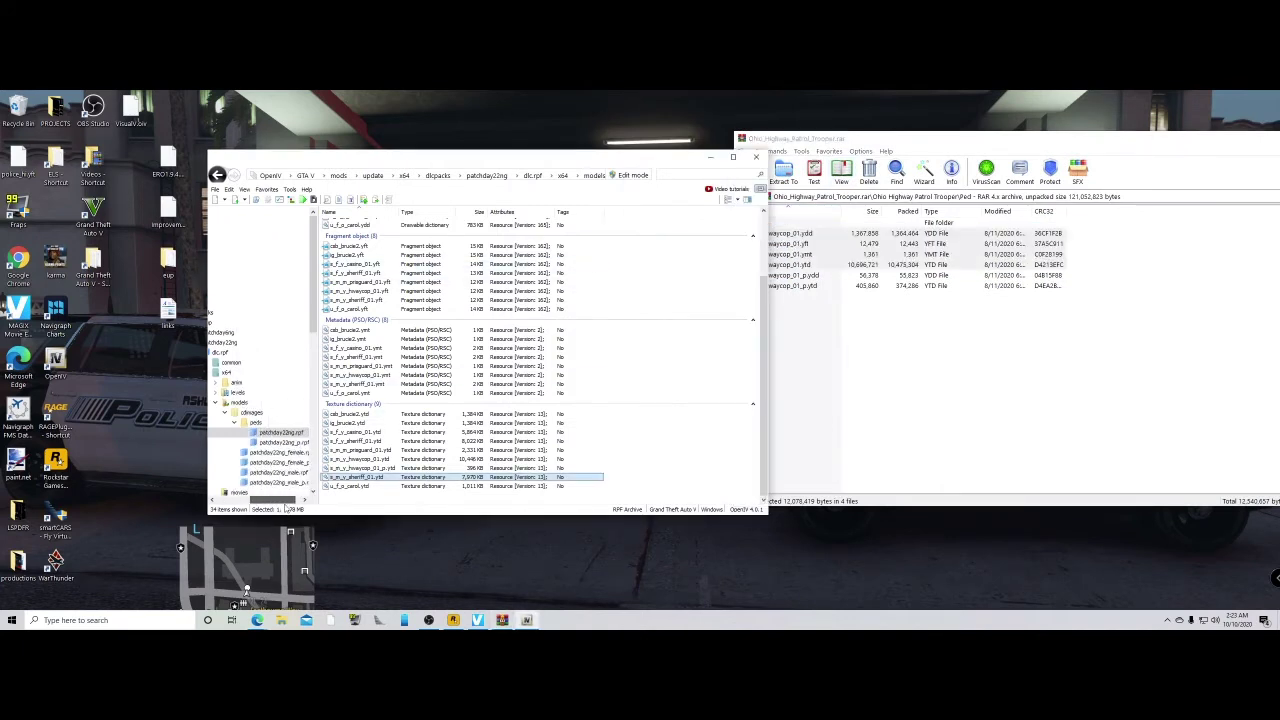
# Open patchday22ng_p.rpf, select the two hwaycop _p files, and return WinRAR to the top-level folders.
pyautogui.click(300, 443)
pyautogui.moveTo(818, 310); pyautogui.dragTo(806, 285)
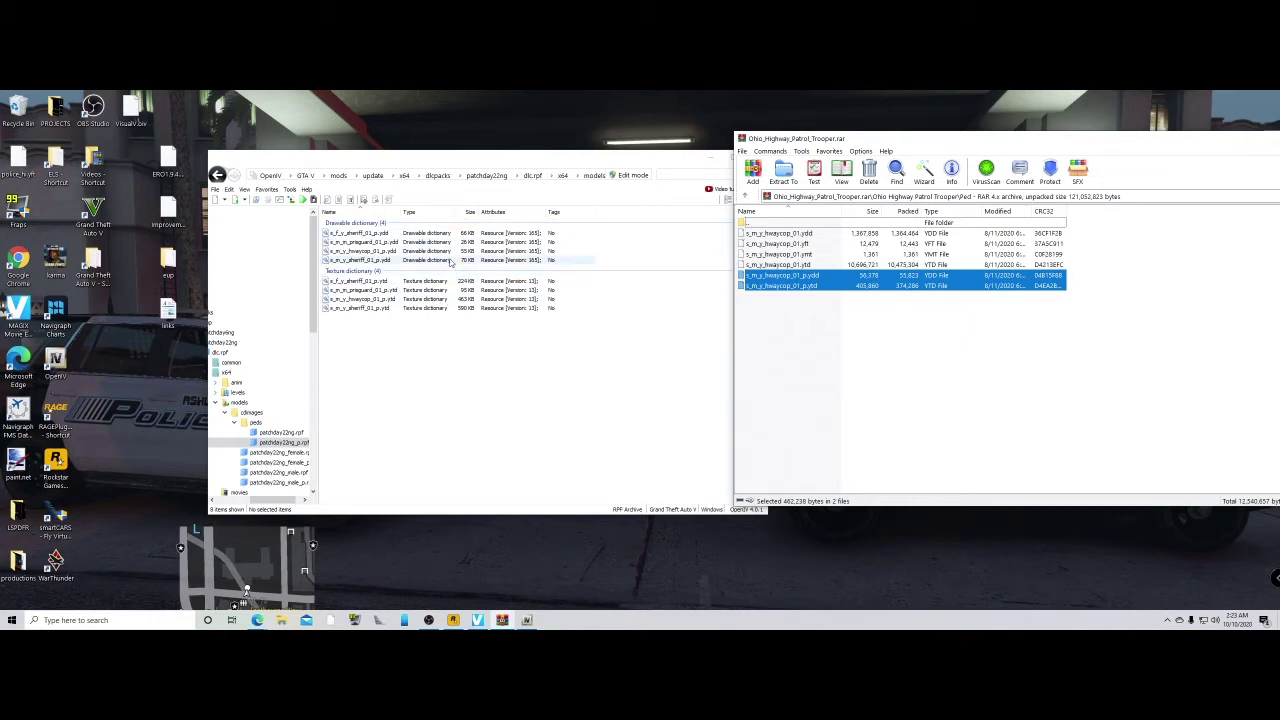
pyautogui.doubleClick(779, 223)
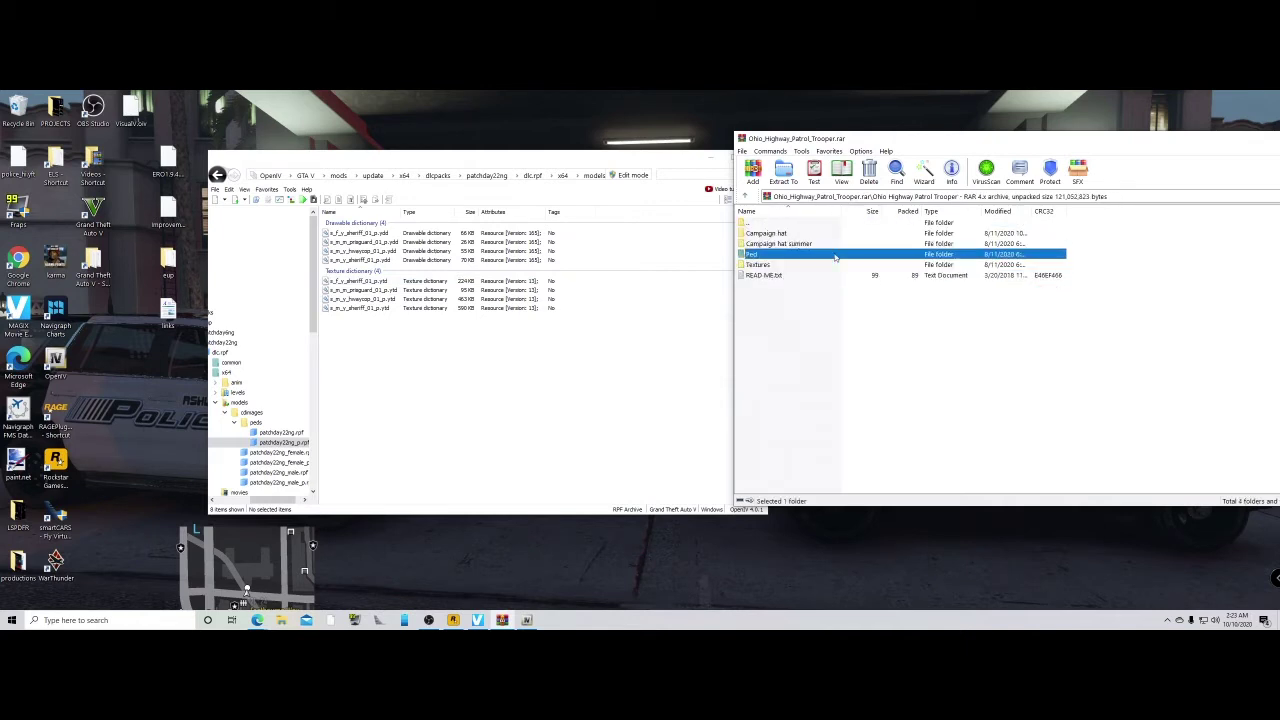
# Close the trooper RAR in WinRAR and exit OpenIV, back to the running game.
pyautogui.moveTo(1062, 150); pyautogui.dragTo(573, 186)
pyautogui.click(1202, 175)
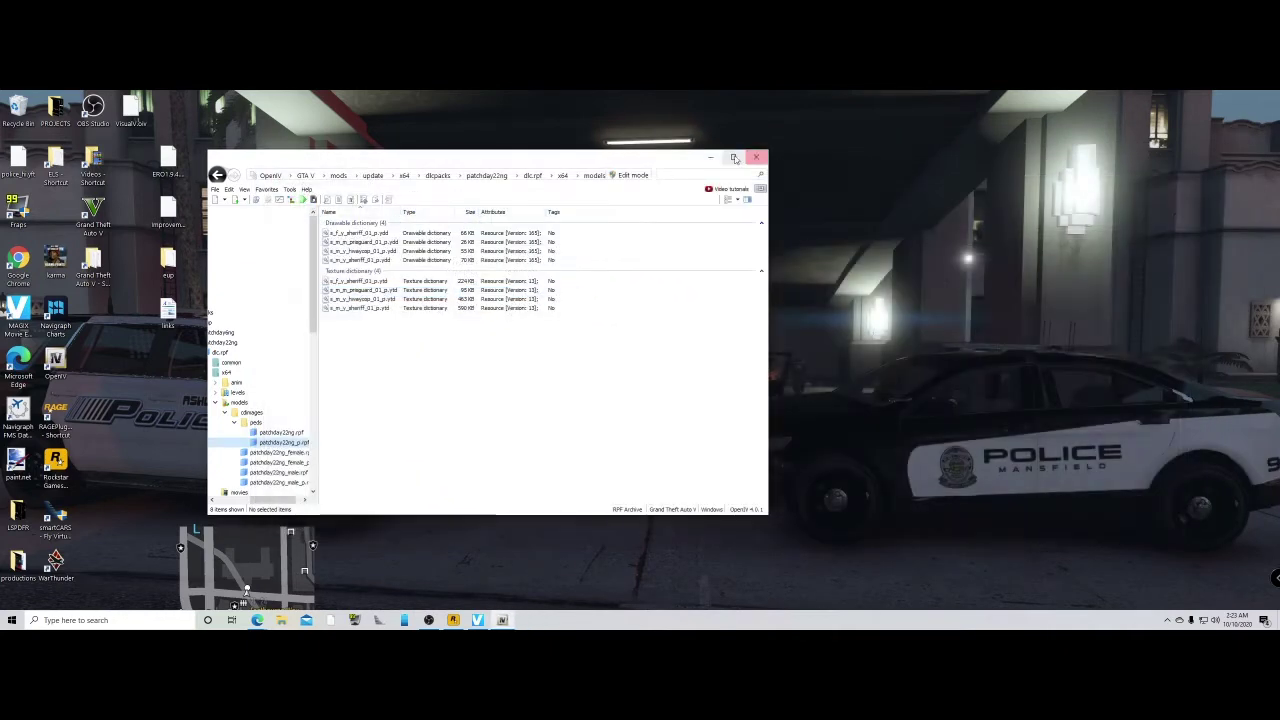
pyautogui.click(758, 157)
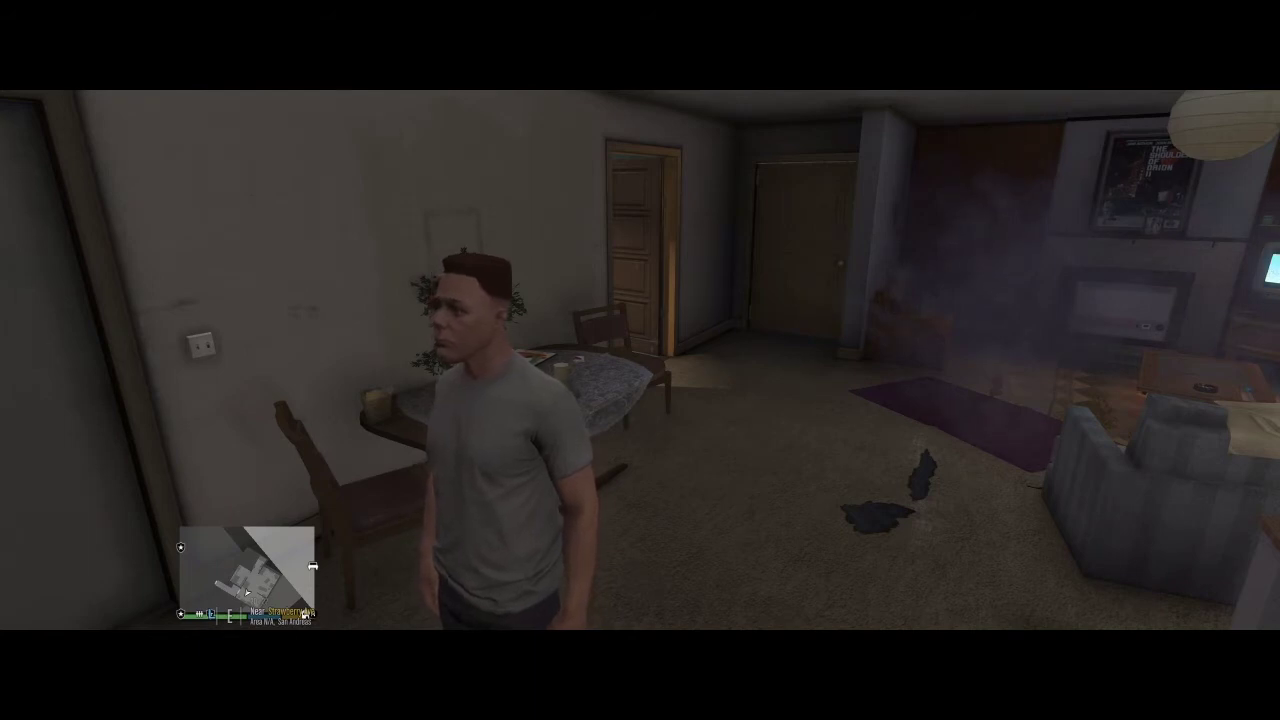
# Open the trainer's Model Spawn Menu and move to the S ped categories.
pyautogui.press('F4')
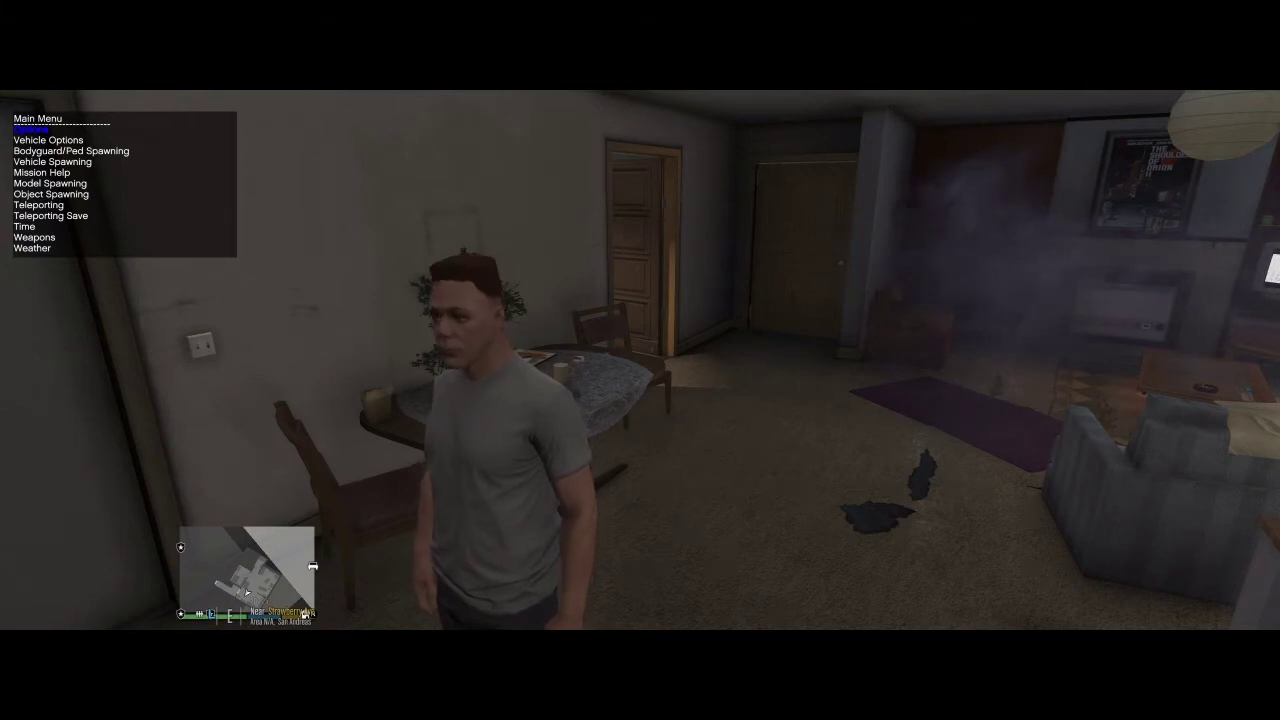
pyautogui.press('Up')
pyautogui.press('Up')
pyautogui.press('Up')
pyautogui.press('Up')
pyautogui.press('Up')
pyautogui.press('Up')
pyautogui.press('Up')
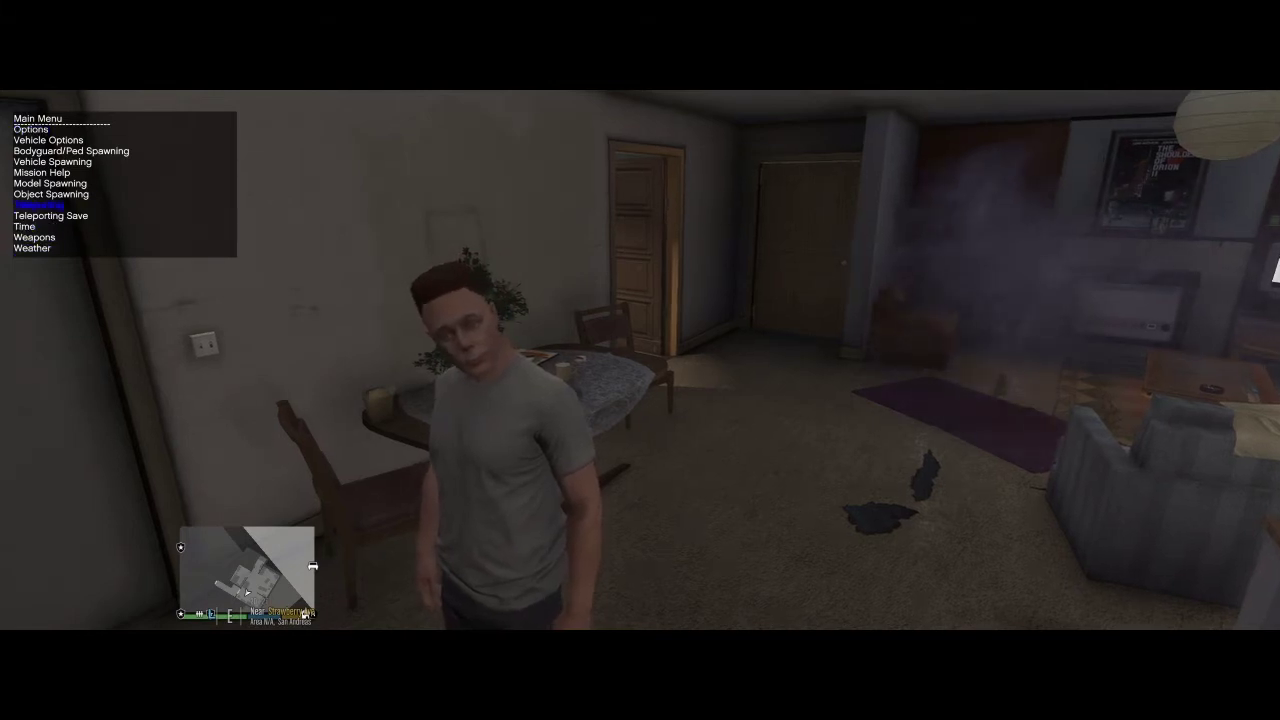
pyautogui.press('Return')
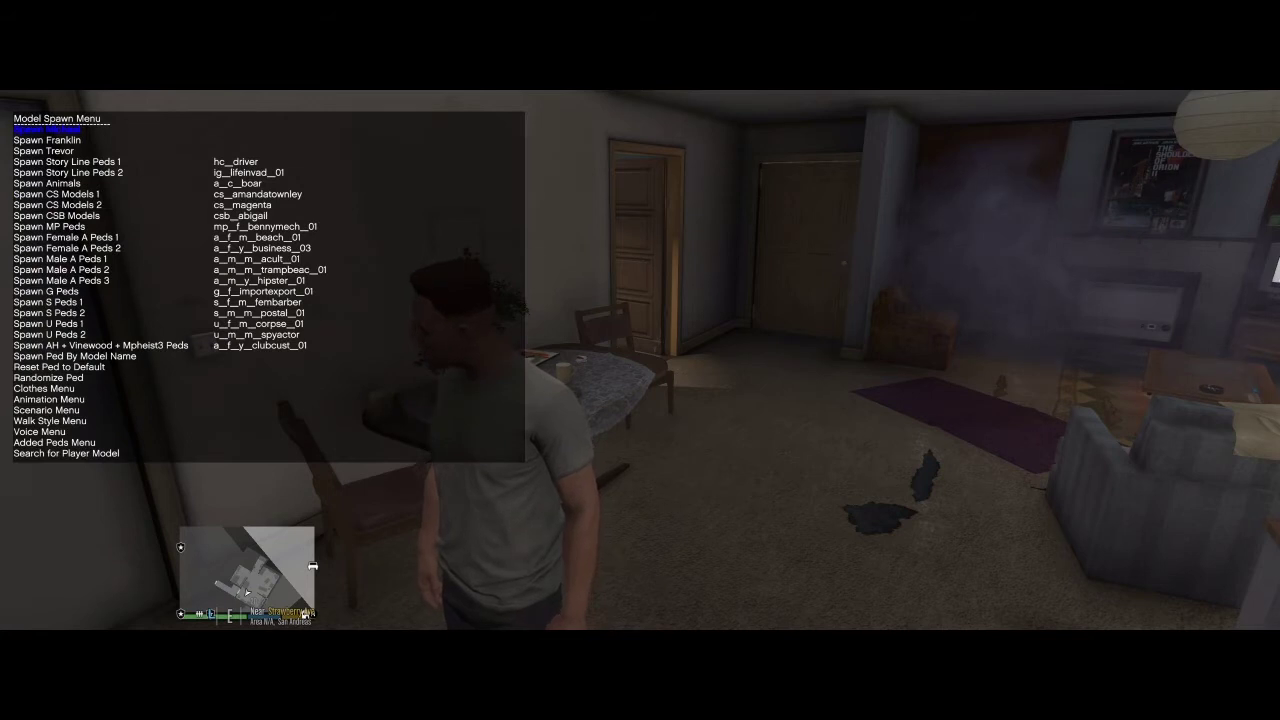
pyautogui.press('Up')
pyautogui.press('Up')
pyautogui.press('Up')
pyautogui.press('Up')
pyautogui.press('Up')
pyautogui.press('Up')
pyautogui.press('Up')
pyautogui.press('Up')
pyautogui.press('Up')
pyautogui.press('Up')
pyautogui.press('Up')
pyautogui.press('Up')
pyautogui.press('Up')
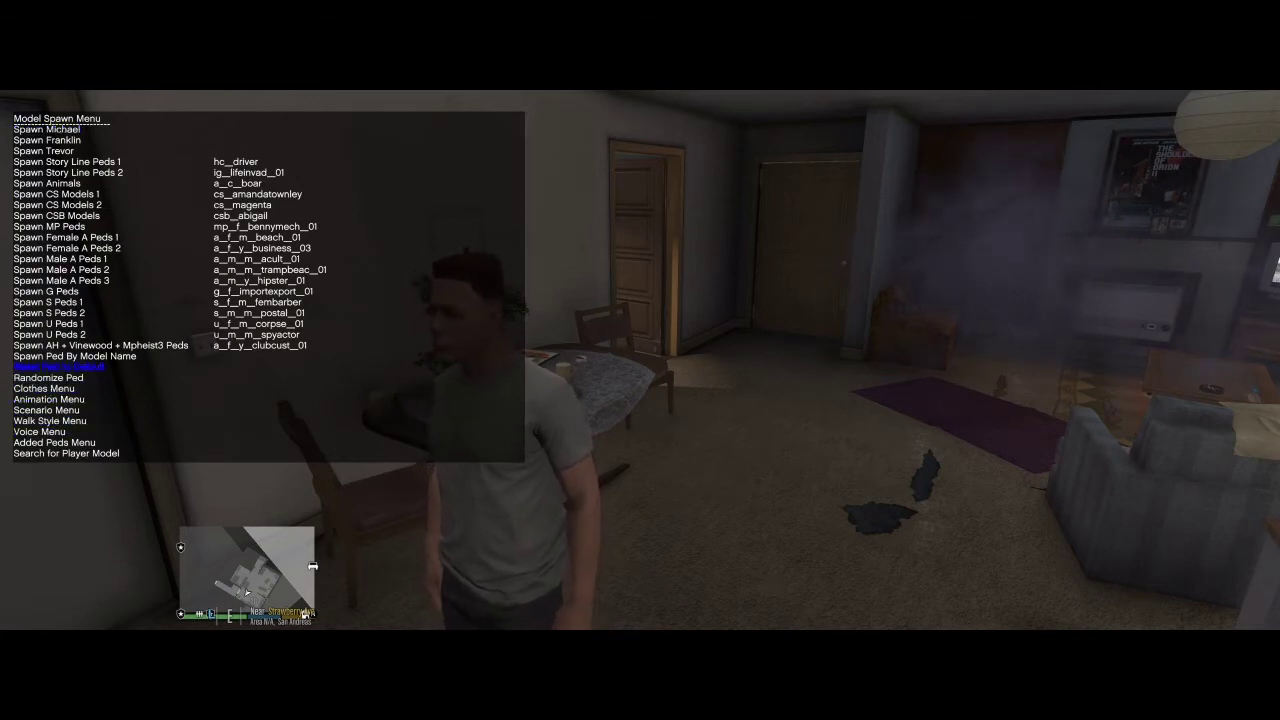
pyautogui.press('Up')
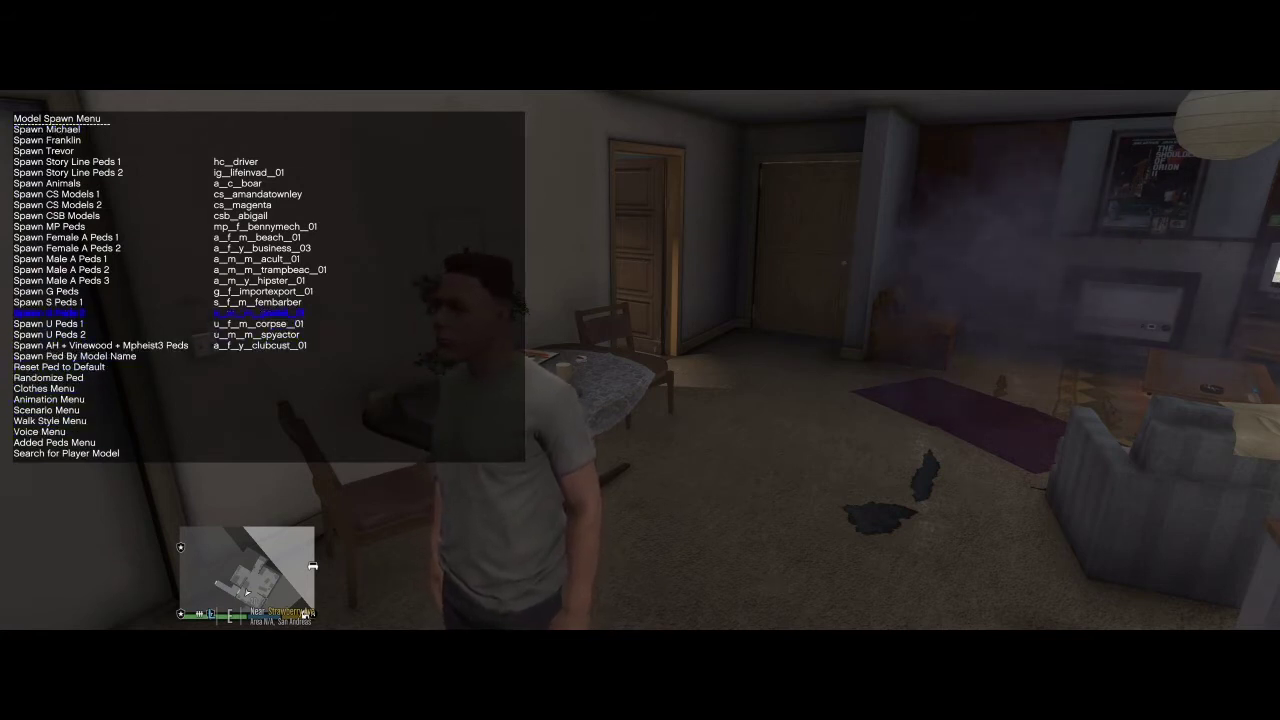
# Cycle through the S ped models to turn the player into a new ped.
pyautogui.press('Right')
pyautogui.press('Right')
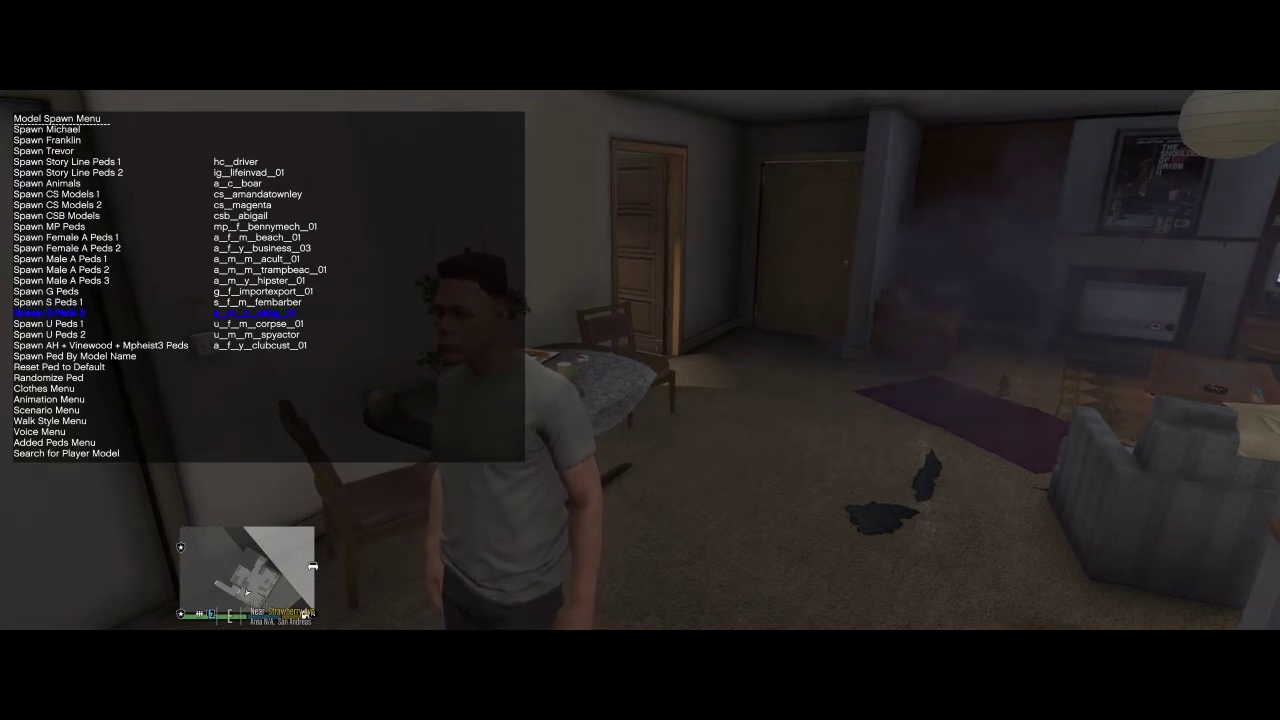
pyautogui.press('Right')
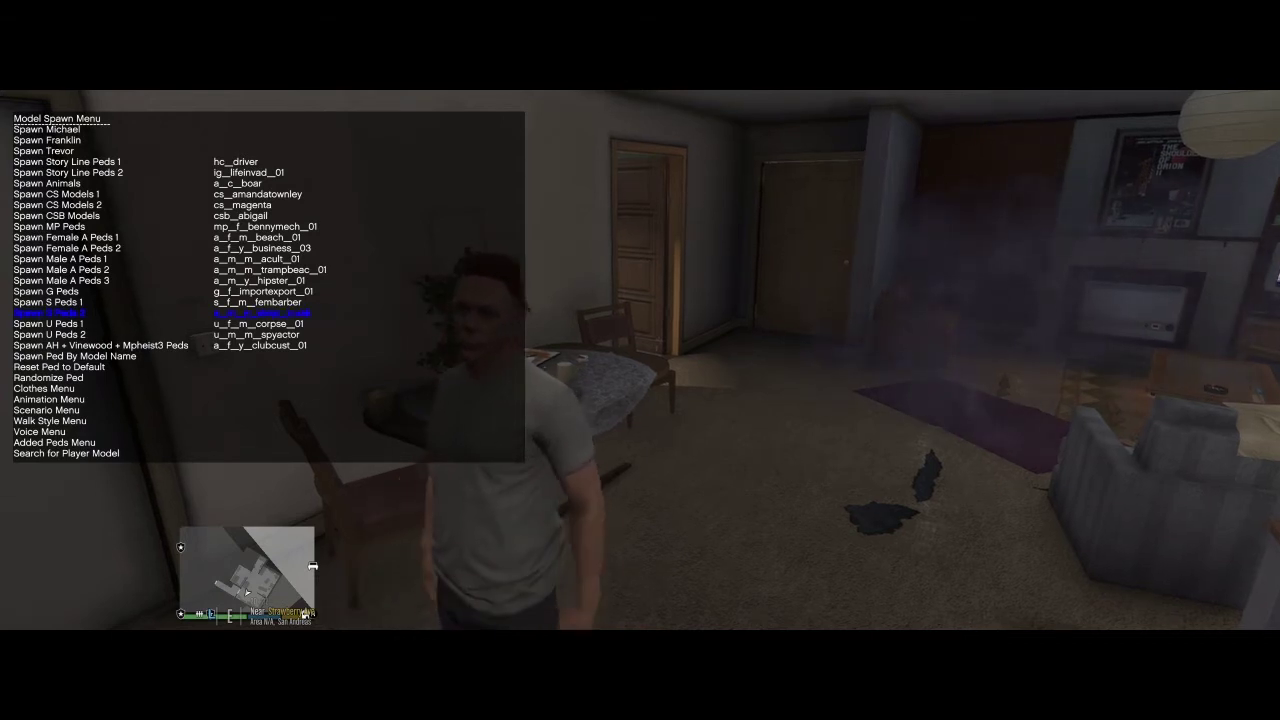
pyautogui.press('Right')
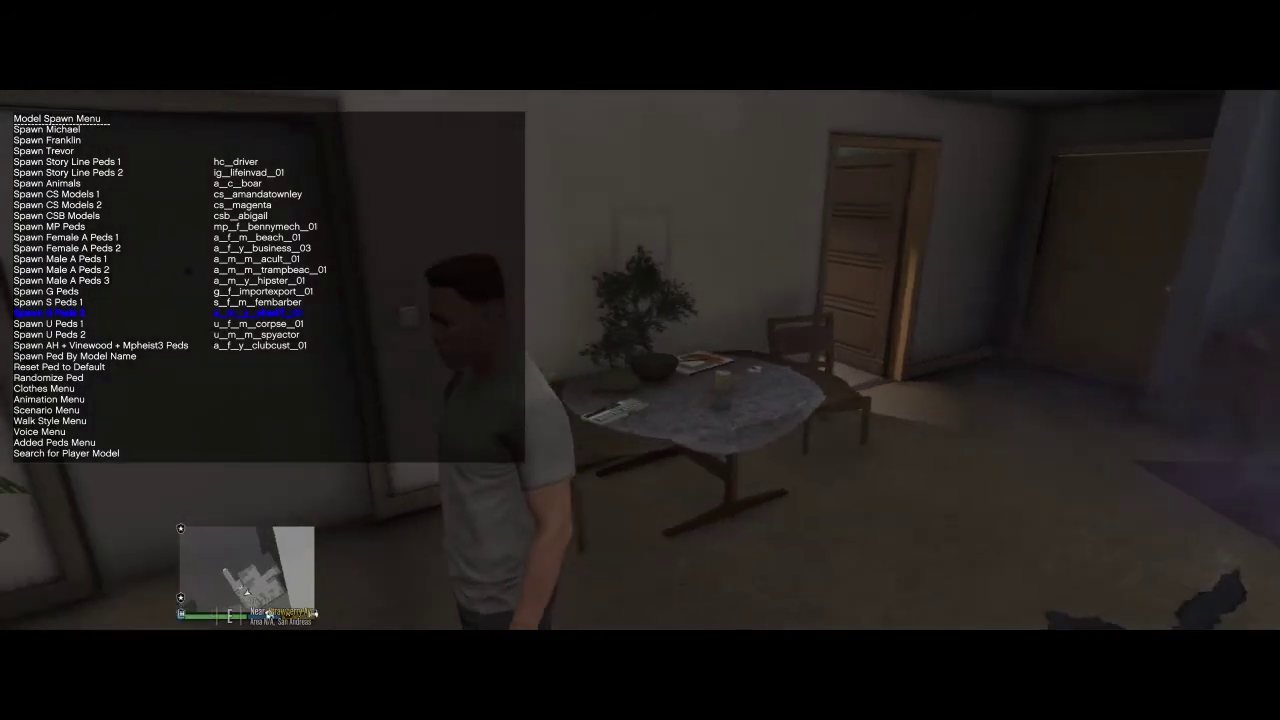